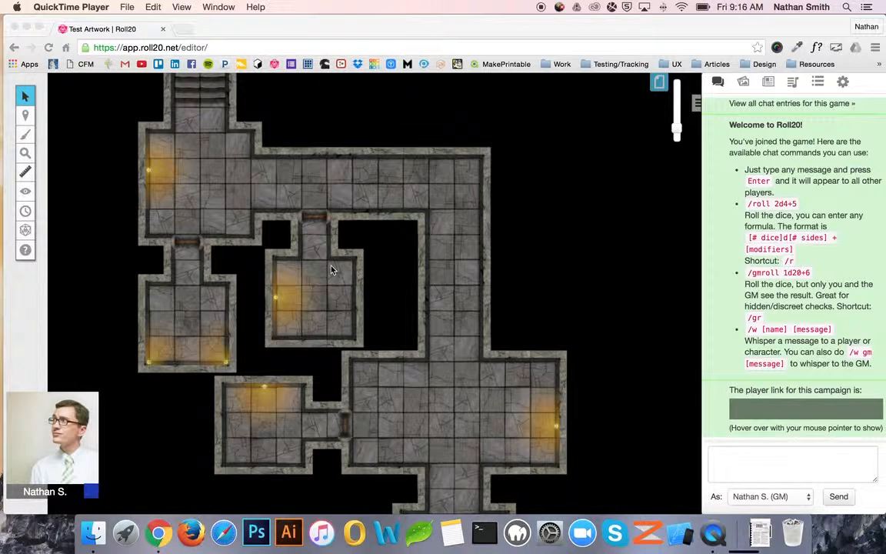
Zoom in on the dungeon map and look over its rooms and corridors
{"action": "left_click", "coordinate": [675, 123]}
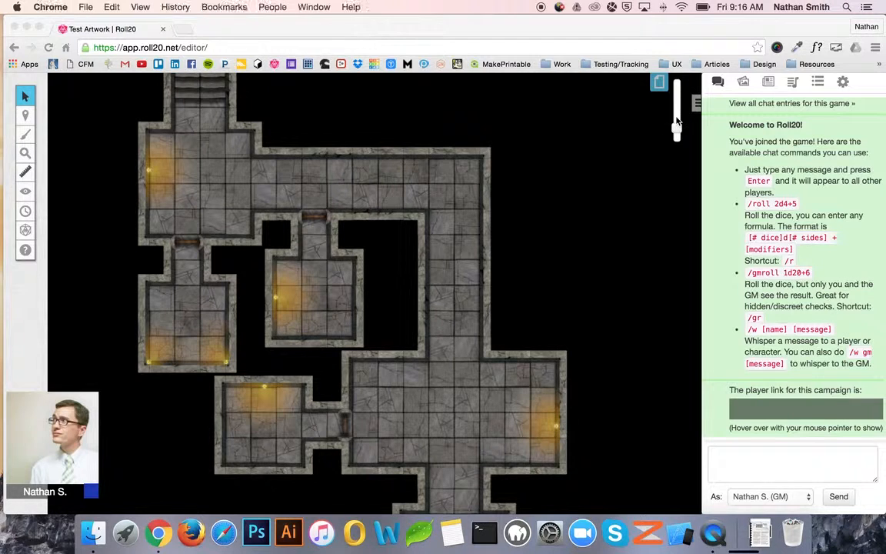
{"action": "left_click_drag", "start_coordinate": [678, 131], "coordinate": [679, 127]}
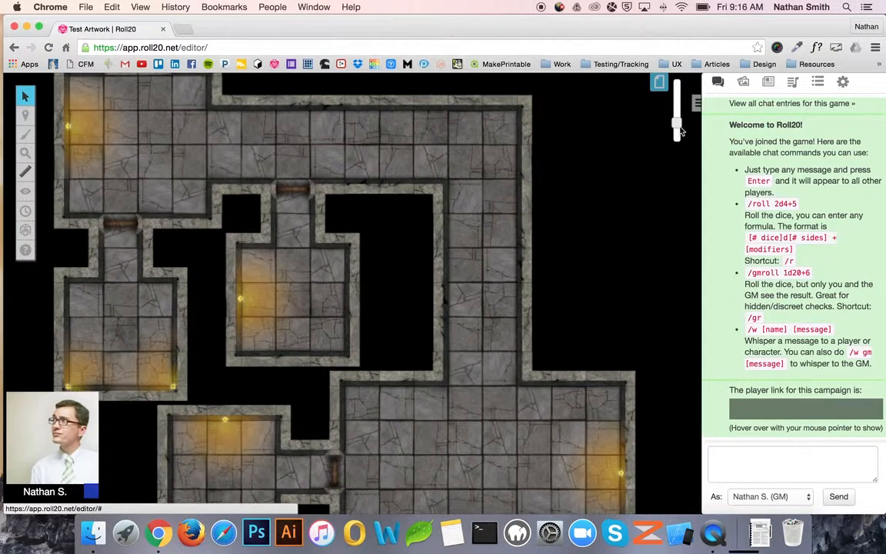
{"action": "scroll", "coordinate": [290, 291], "scroll_direction": "left", "scroll_amount": 2}
{"action": "mouse_move", "coordinate": [25, 114]}
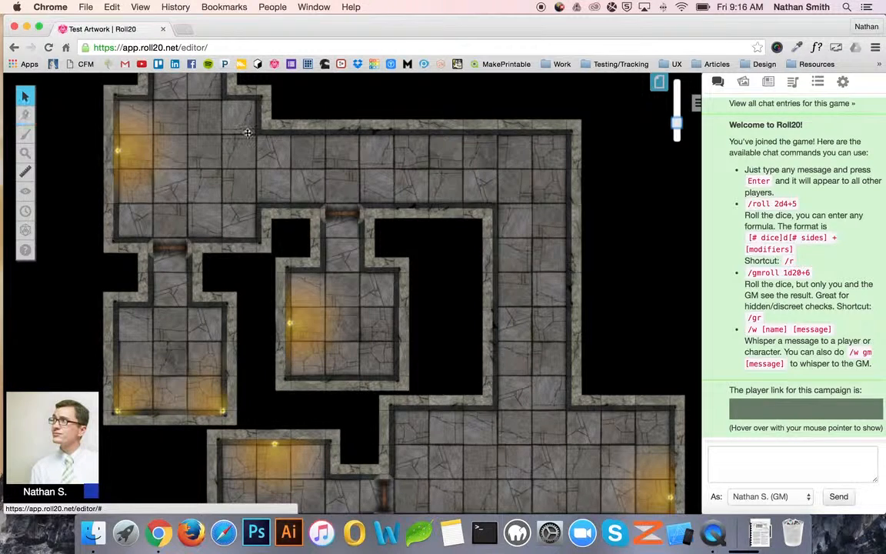
{"action": "scroll", "coordinate": [260, 379], "scroll_direction": "down", "scroll_amount": 3}
{"action": "scroll", "coordinate": [260, 378], "scroll_direction": "left", "scroll_amount": 2}
{"action": "scroll", "coordinate": [261, 380], "scroll_direction": "left", "scroll_amount": 1}
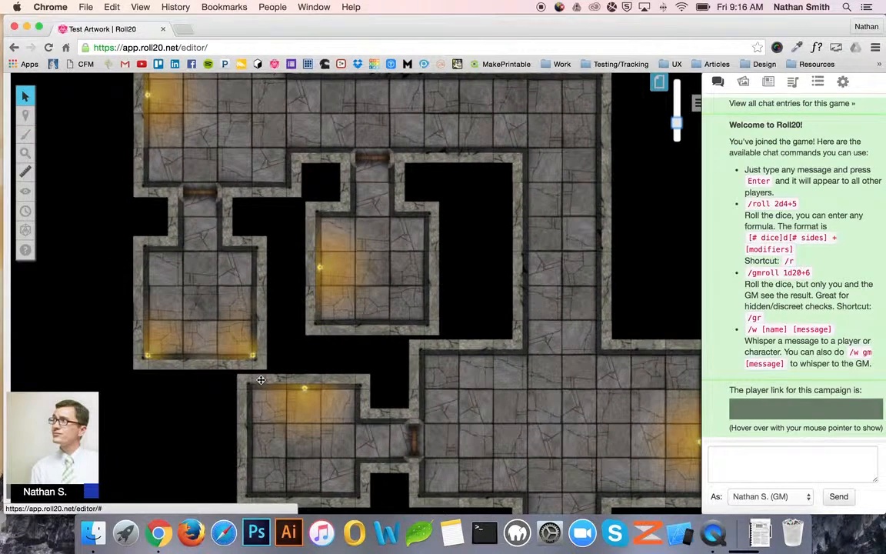
Open the personal art library, browse its dungeon furniture and scenery images, and close it
{"action": "left_click", "coordinate": [743, 83]}
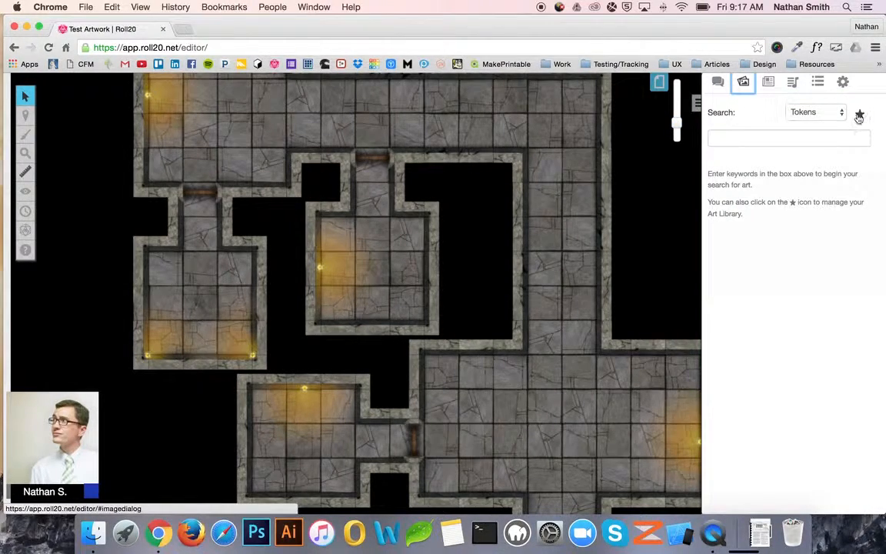
{"action": "left_click", "coordinate": [859, 113]}
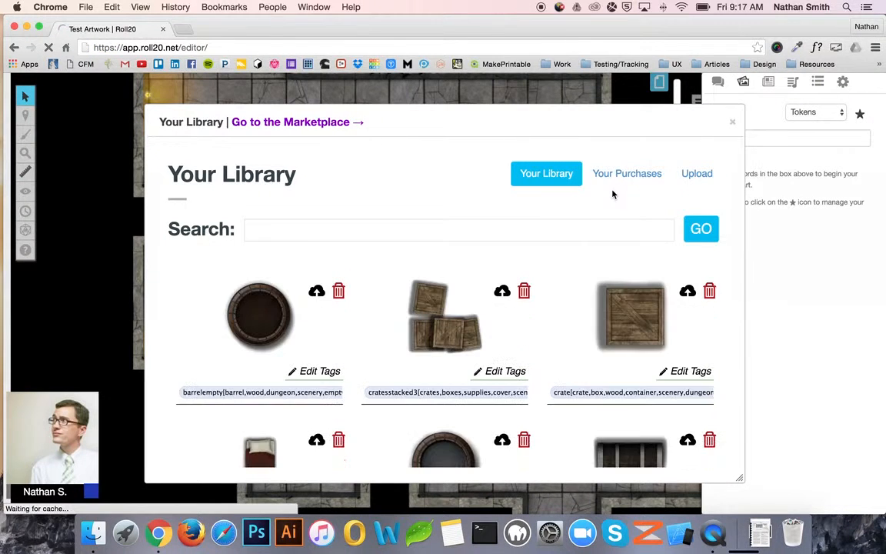
{"action": "left_click", "coordinate": [612, 174]}
{"action": "left_click", "coordinate": [538, 174]}
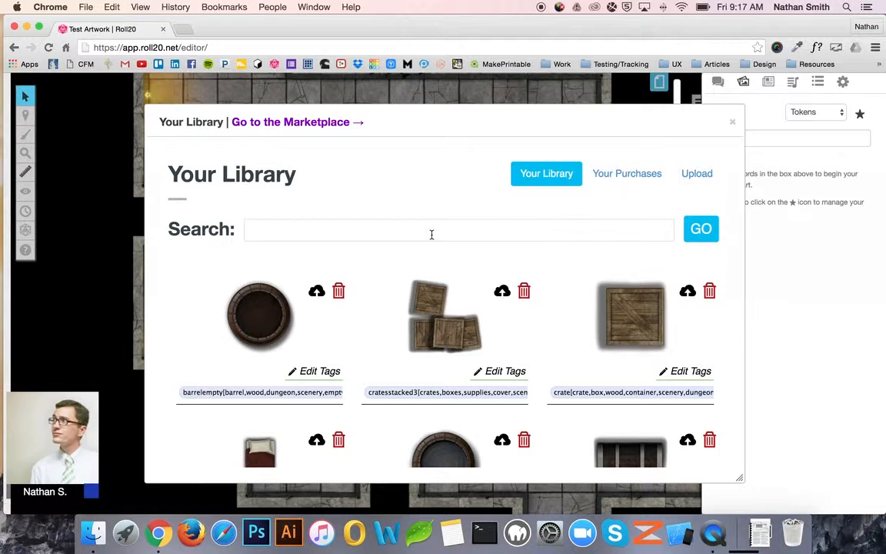
{"action": "scroll", "coordinate": [432, 233], "scroll_direction": "down", "scroll_amount": 3}
{"action": "scroll", "coordinate": [431, 238], "scroll_direction": "down", "scroll_amount": 5}
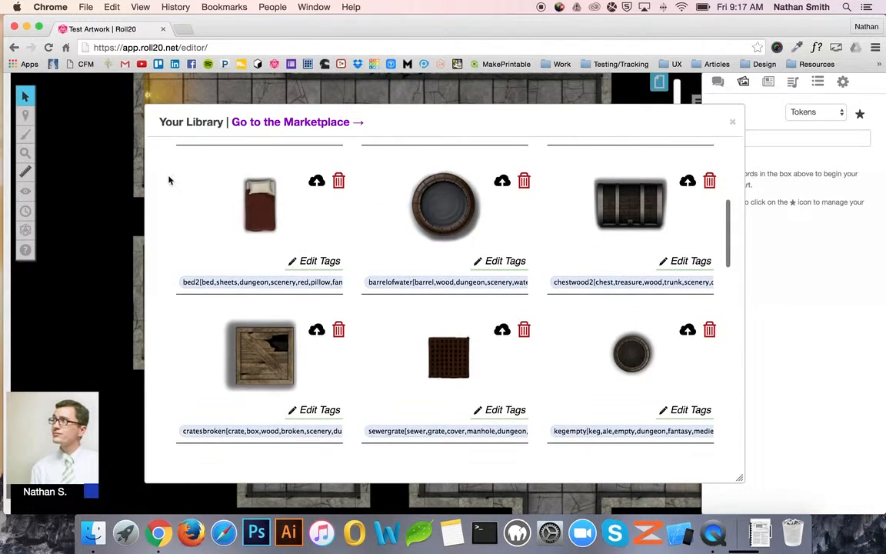
{"action": "left_click", "coordinate": [731, 122]}
Look over the dungeon map from the entrance staircase through the corridor to the small side rooms
{"action": "scroll", "coordinate": [365, 157], "scroll_direction": "up", "scroll_amount": 5}
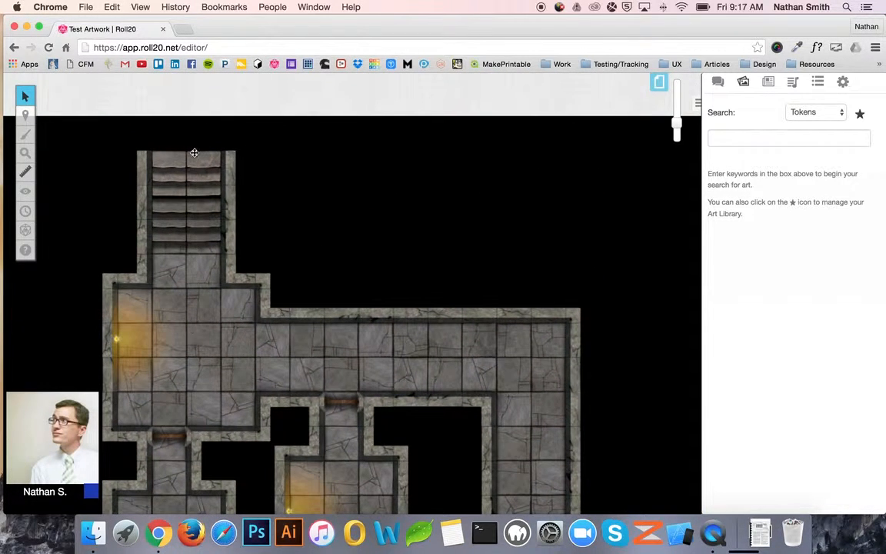
{"action": "scroll", "coordinate": [215, 335], "scroll_direction": "down", "scroll_amount": 5}
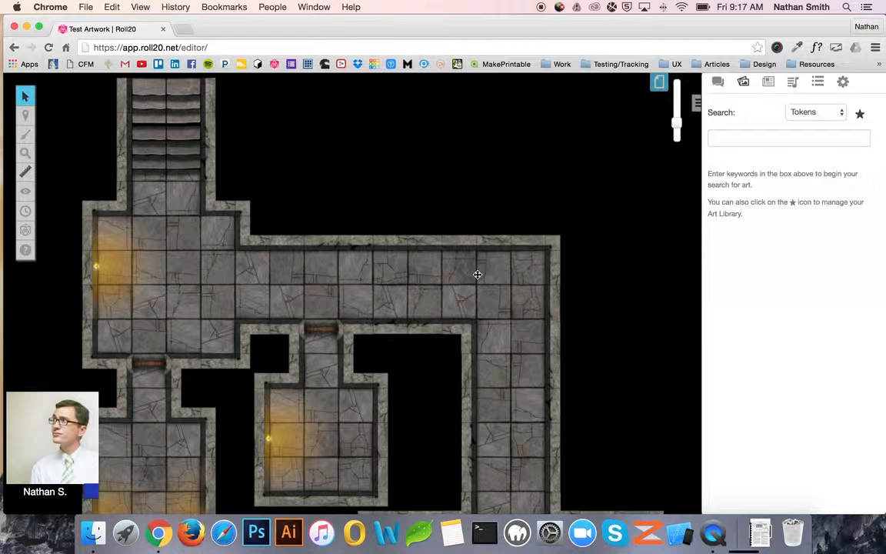
{"action": "scroll", "coordinate": [415, 430], "scroll_direction": "down", "scroll_amount": 4}
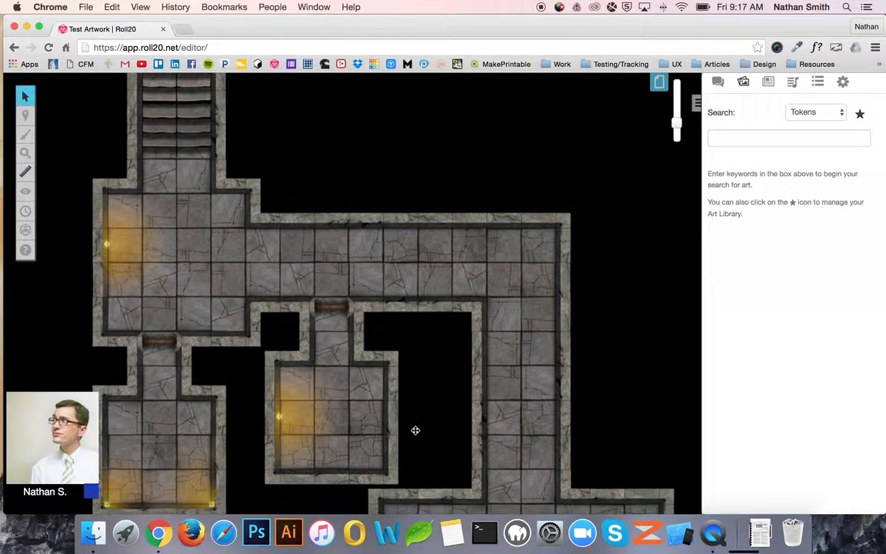
{"action": "scroll", "coordinate": [415, 430], "scroll_direction": "down", "scroll_amount": 3}
{"action": "scroll", "coordinate": [415, 430], "scroll_direction": "left", "scroll_amount": 3}
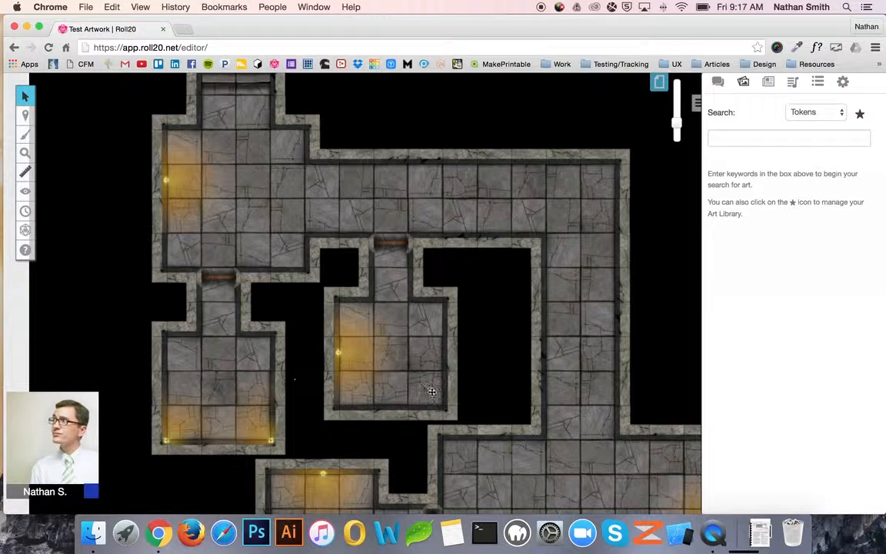
{"action": "scroll", "coordinate": [353, 371], "scroll_direction": "down", "scroll_amount": 3}
{"action": "scroll", "coordinate": [353, 371], "scroll_direction": "right", "scroll_amount": 3}
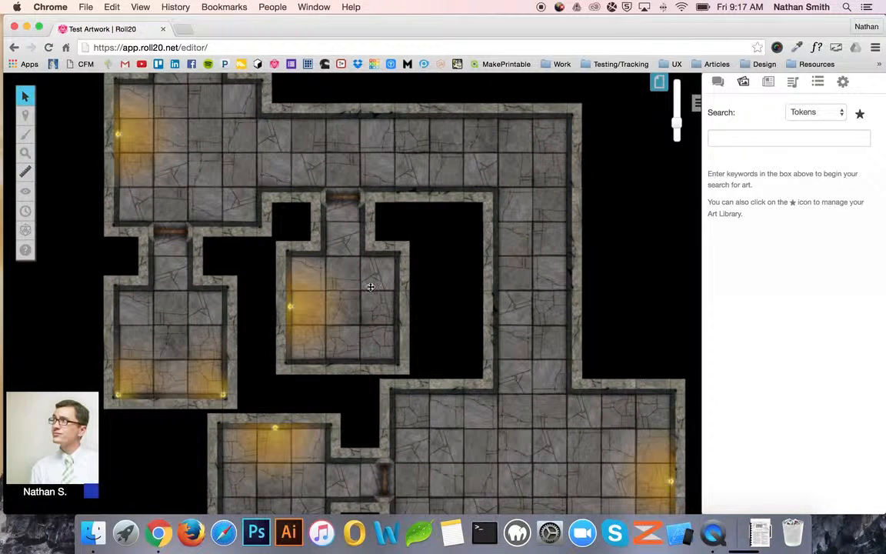
{"action": "scroll", "coordinate": [358, 277], "scroll_direction": "up", "scroll_amount": 5}
{"action": "scroll", "coordinate": [358, 277], "scroll_direction": "left", "scroll_amount": 2}
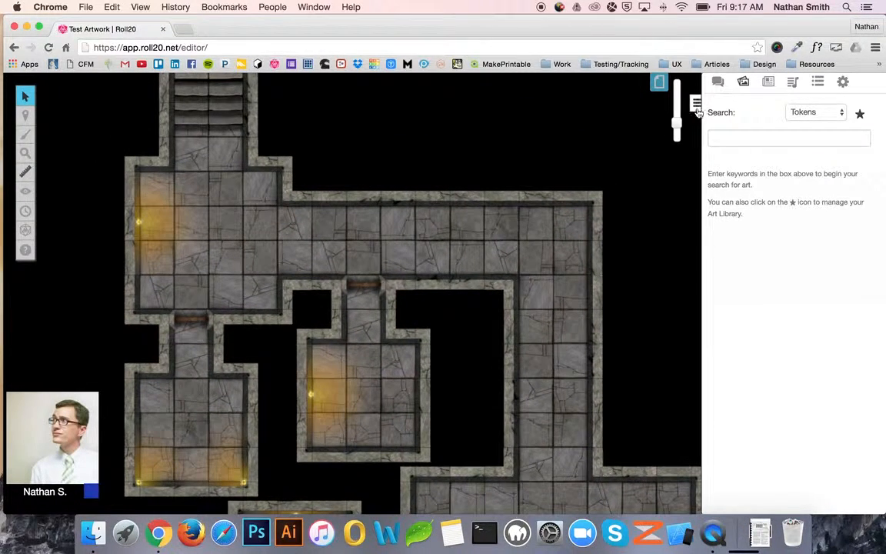
Add the stacked barrels and the round barrel from the art library to the map around the upper-left room
{"action": "left_click", "coordinate": [859, 114]}
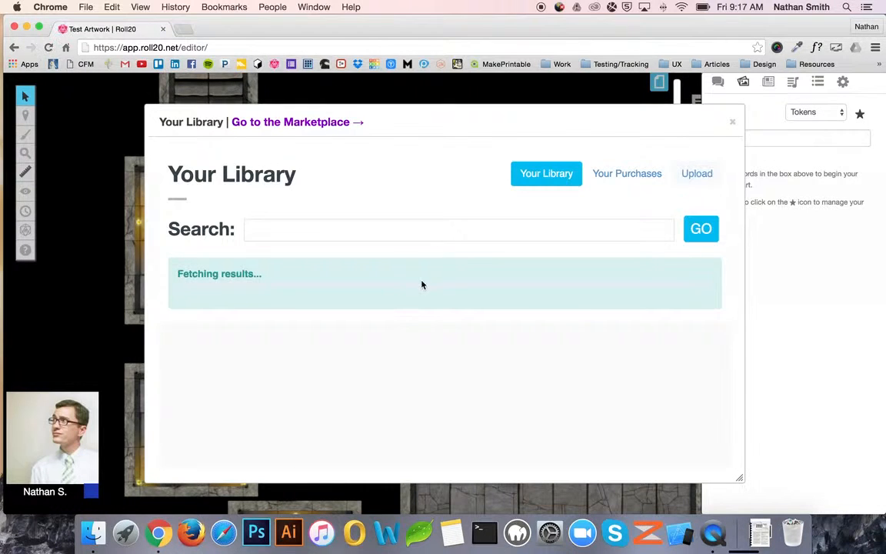
{"action": "scroll", "coordinate": [409, 341], "scroll_direction": "down", "scroll_amount": 6}
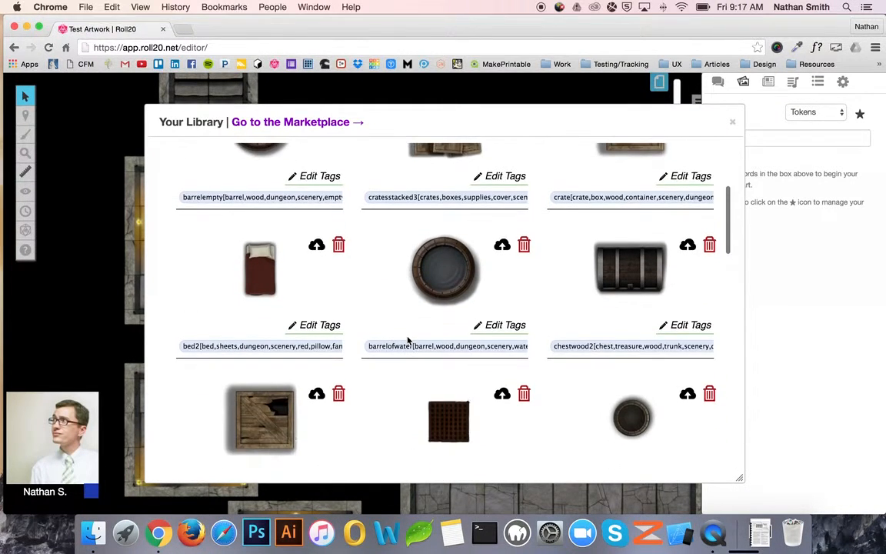
{"action": "scroll", "coordinate": [409, 342], "scroll_direction": "down", "scroll_amount": 5}
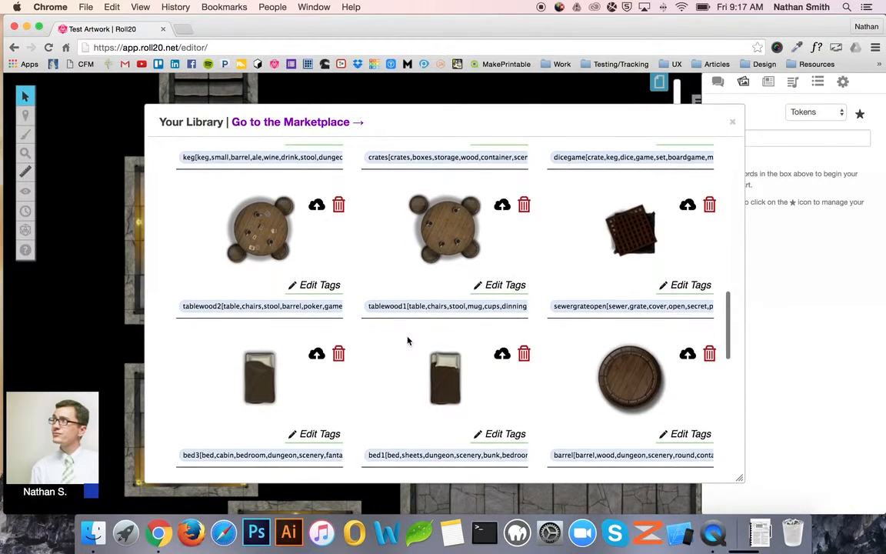
{"action": "scroll", "coordinate": [408, 340], "scroll_direction": "down", "scroll_amount": 5}
{"action": "scroll", "coordinate": [297, 232], "scroll_direction": "up", "scroll_amount": 2}
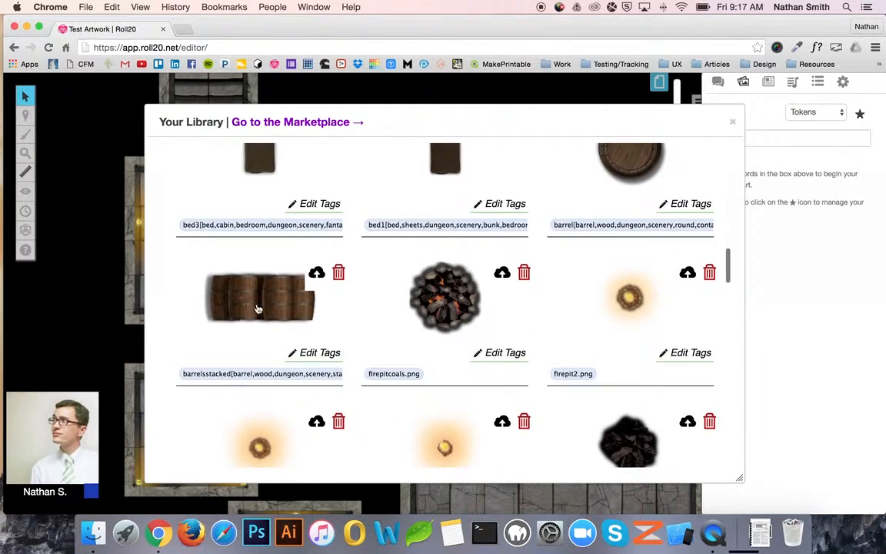
{"action": "left_click_drag", "start_coordinate": [258, 307], "coordinate": [119, 285]}
{"action": "scroll", "coordinate": [546, 224], "scroll_direction": "up", "scroll_amount": 3}
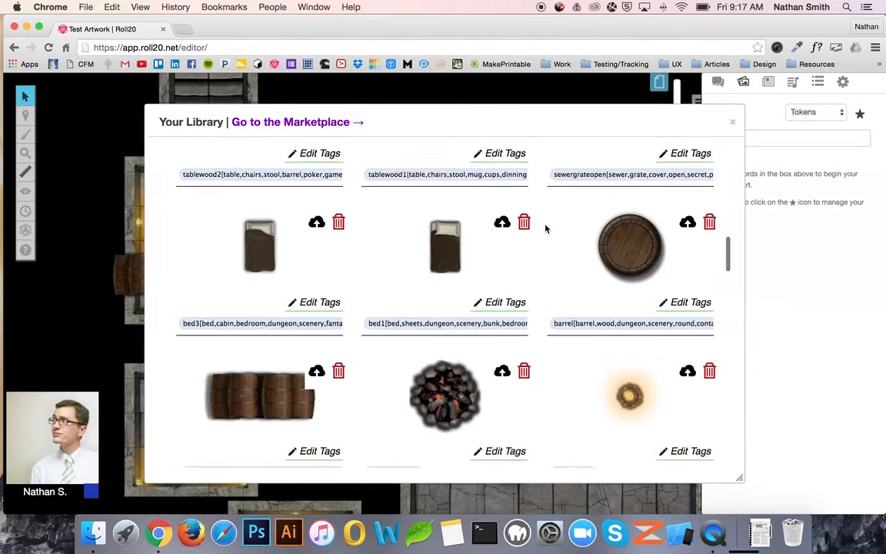
{"action": "left_click_drag", "start_coordinate": [639, 280], "coordinate": [256, 270]}
Add the bed1 and bed3 images from the library to the black area west of the upper-left room
{"action": "scroll", "coordinate": [453, 284], "scroll_direction": "up", "scroll_amount": 1}
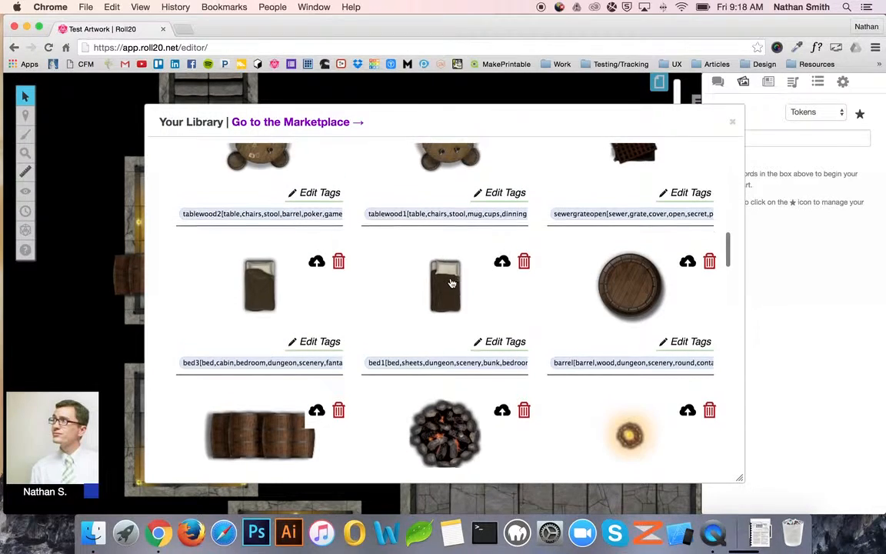
{"action": "left_click_drag", "start_coordinate": [448, 291], "coordinate": [122, 306]}
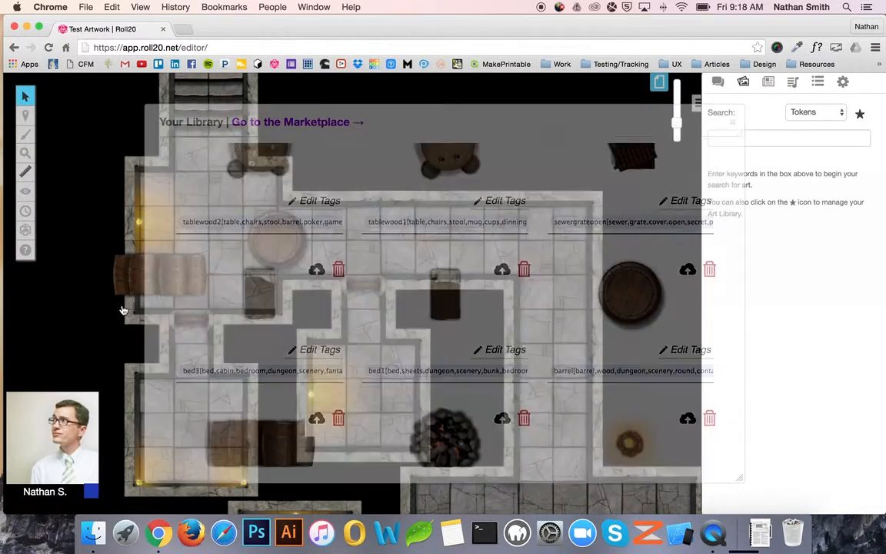
{"action": "left_click_drag", "start_coordinate": [260, 296], "coordinate": [86, 307]}
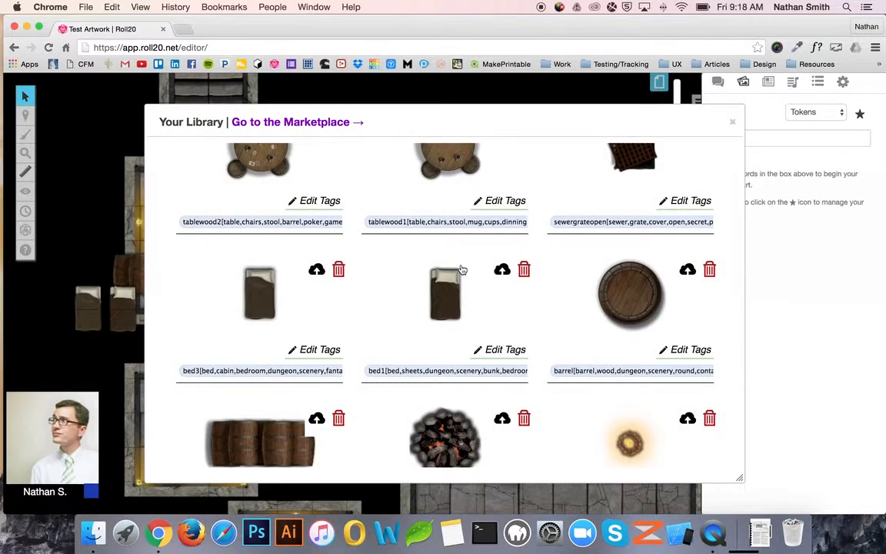
Add the keg image from the library to the upper-left room and close the library
{"action": "scroll", "coordinate": [462, 268], "scroll_direction": "up", "scroll_amount": 4}
{"action": "scroll", "coordinate": [461, 268], "scroll_direction": "down", "scroll_amount": 1}
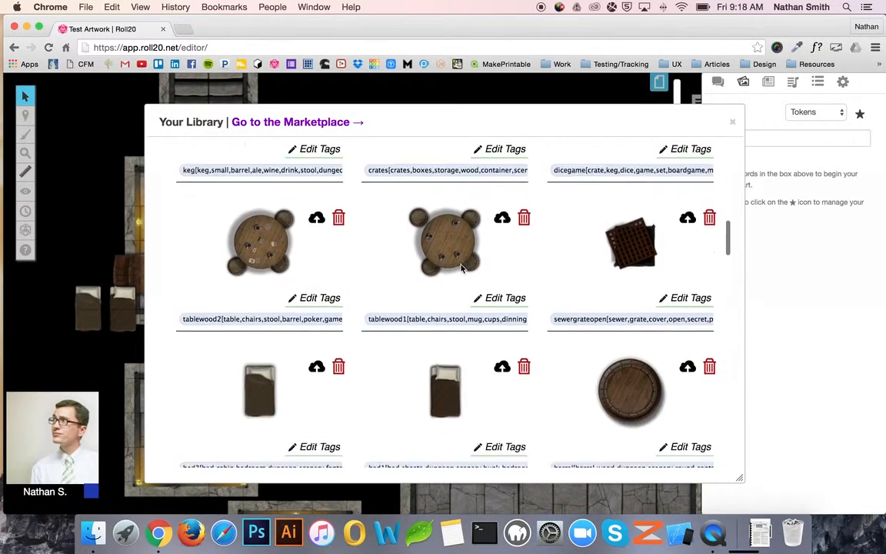
{"action": "scroll", "coordinate": [461, 268], "scroll_direction": "up", "scroll_amount": 4}
{"action": "left_click_drag", "start_coordinate": [255, 249], "coordinate": [129, 262]}
{"action": "left_click", "coordinate": [732, 122]}
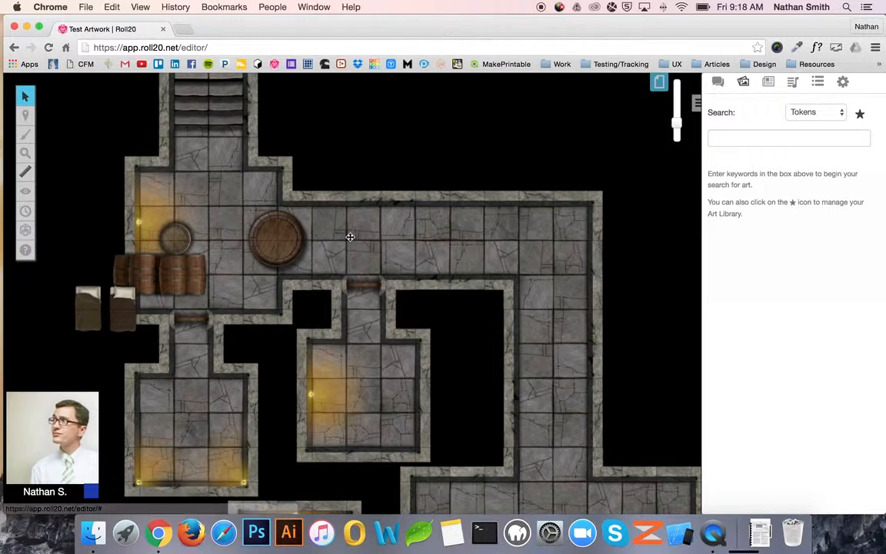
Spread out the props: the keg to the corridor's middle, the stacked barrels between the two side rooms, and the beds apart outside the west wall
{"action": "scroll", "coordinate": [308, 237], "scroll_direction": "down", "scroll_amount": 1}
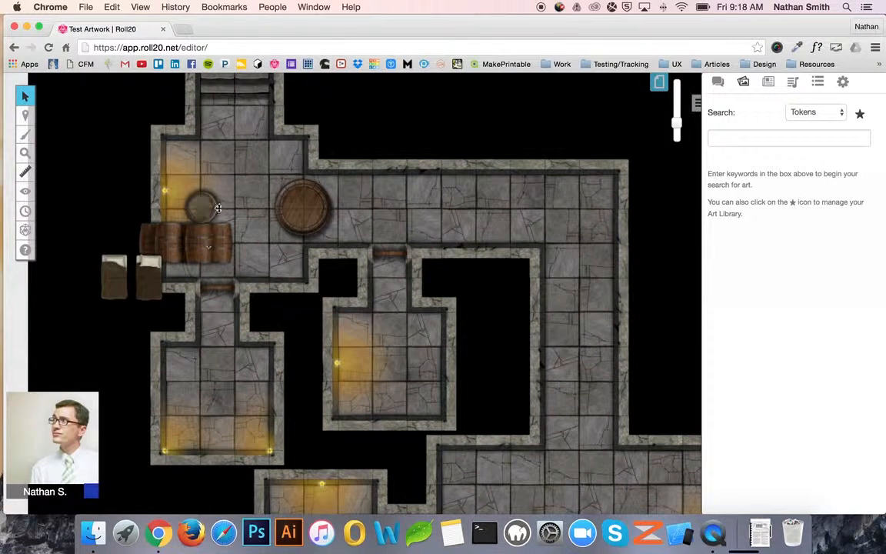
{"action": "left_click_drag", "start_coordinate": [215, 205], "coordinate": [455, 207]}
{"action": "left_click_drag", "start_coordinate": [183, 230], "coordinate": [323, 306]}
{"action": "left_click_drag", "start_coordinate": [124, 280], "coordinate": [150, 357]}
{"action": "left_click_drag", "start_coordinate": [146, 267], "coordinate": [109, 305]}
Rotate the stacked barrels a quarter turn and move them into the upper-left room
{"action": "left_click", "coordinate": [372, 290]}
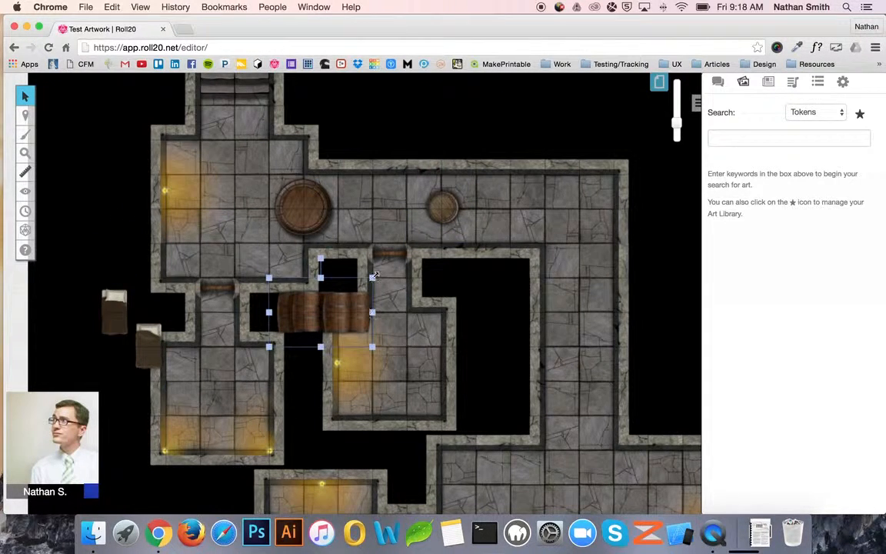
{"action": "left_click_drag", "start_coordinate": [321, 258], "coordinate": [237, 221]}
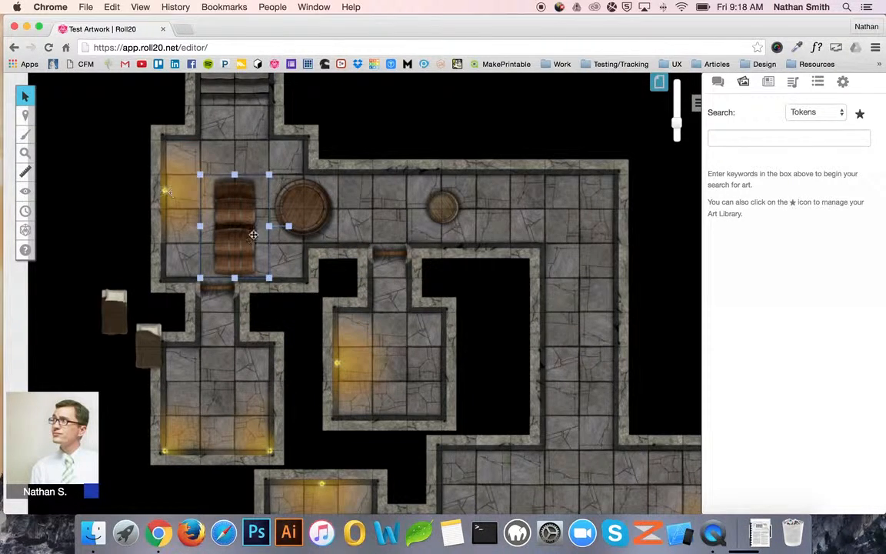
Delete the upper-left room's wall light and align the stacked barrels flush against its west wall, off the grid
{"action": "left_click", "coordinate": [173, 196]}
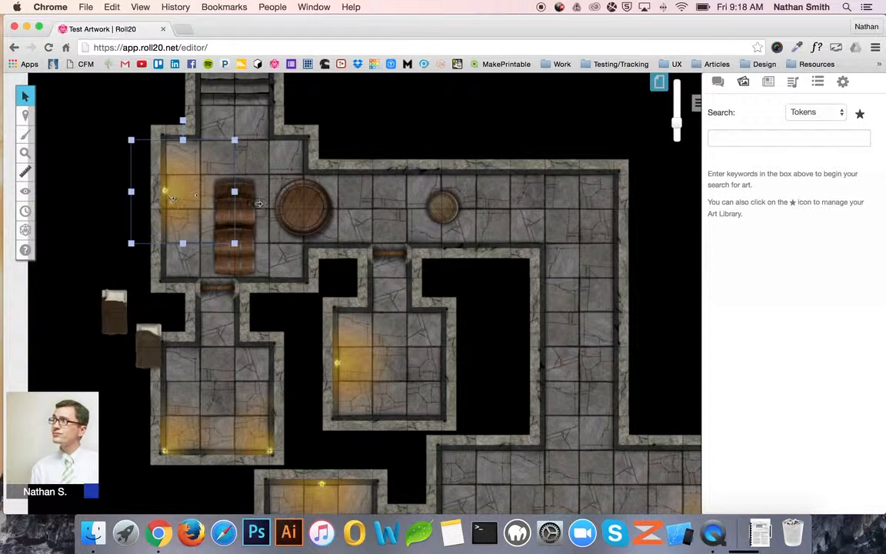
{"action": "key", "text": "Delete"}
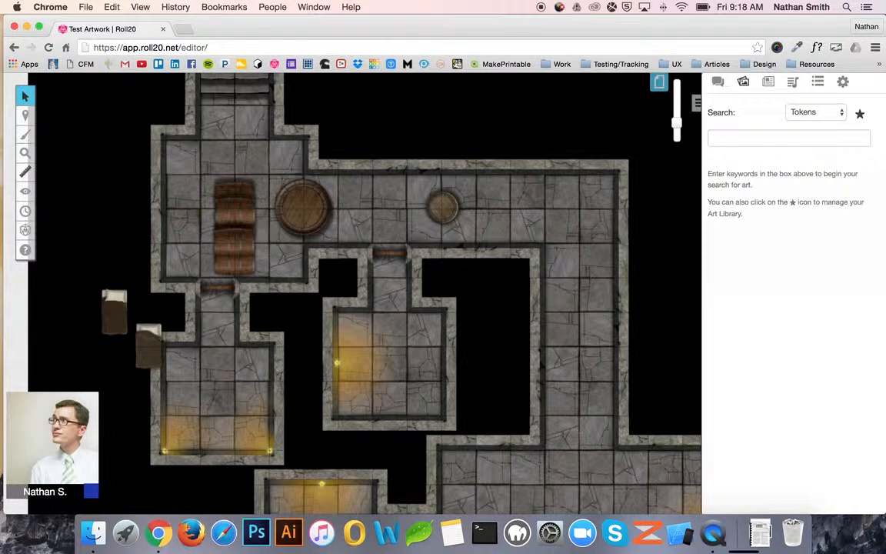
{"action": "left_click_drag", "start_coordinate": [242, 239], "coordinate": [198, 218]}
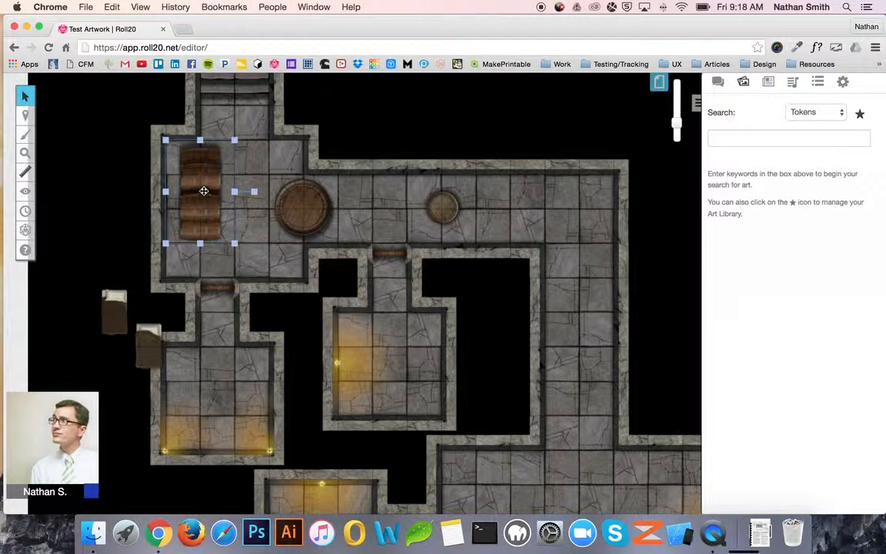
{"action": "left_click_drag", "start_coordinate": [206, 191], "coordinate": [190, 227]}
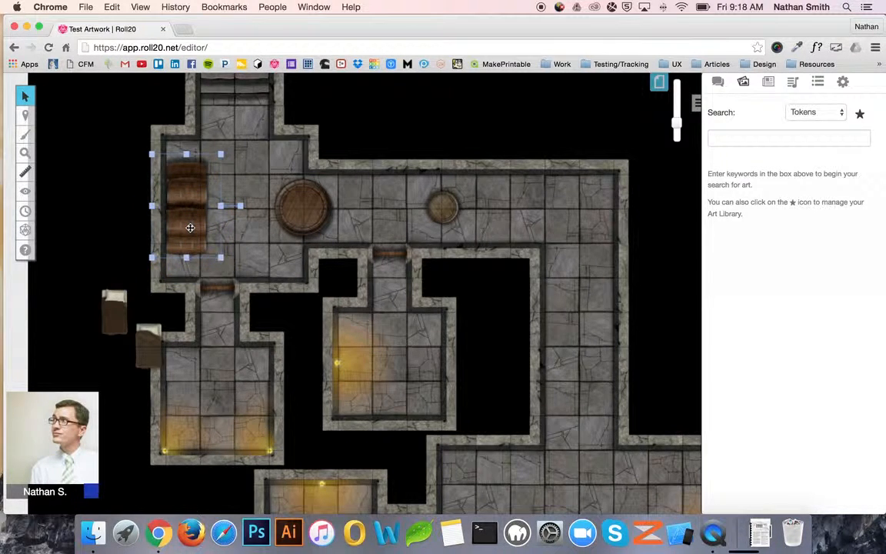
Shrink the round barrel into the upper-left room's northeast corner and place the keg, scaled down, just below it
{"action": "left_click", "coordinate": [295, 207]}
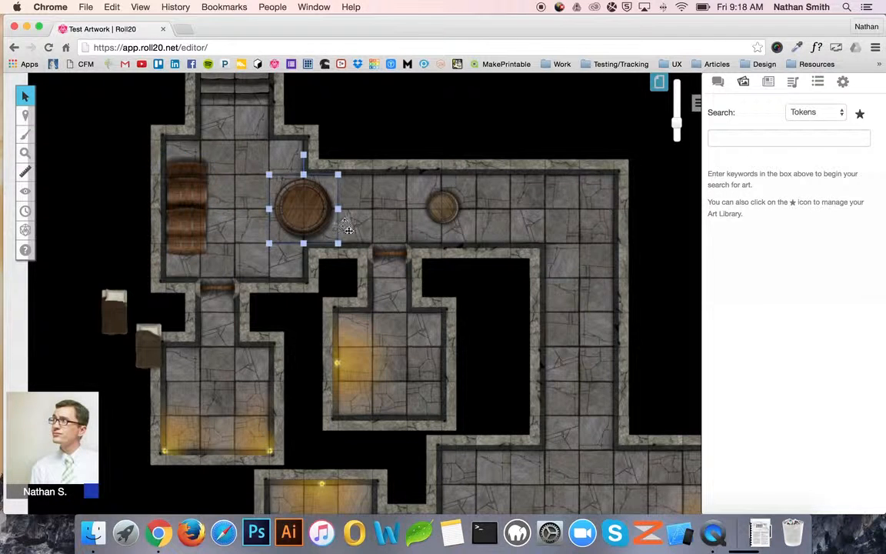
{"action": "left_click_drag", "start_coordinate": [339, 244], "coordinate": [277, 139]}
{"action": "left_click", "coordinate": [438, 206]}
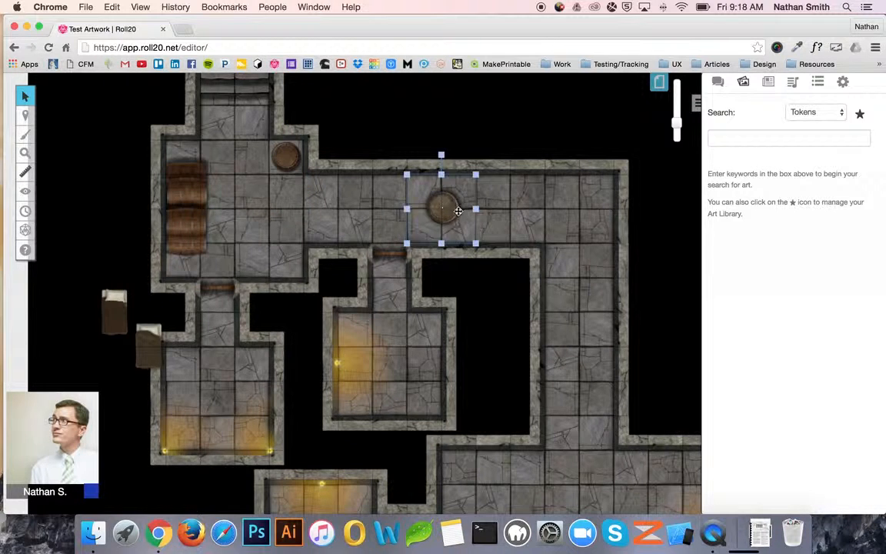
{"action": "left_click_drag", "start_coordinate": [438, 206], "coordinate": [304, 207]}
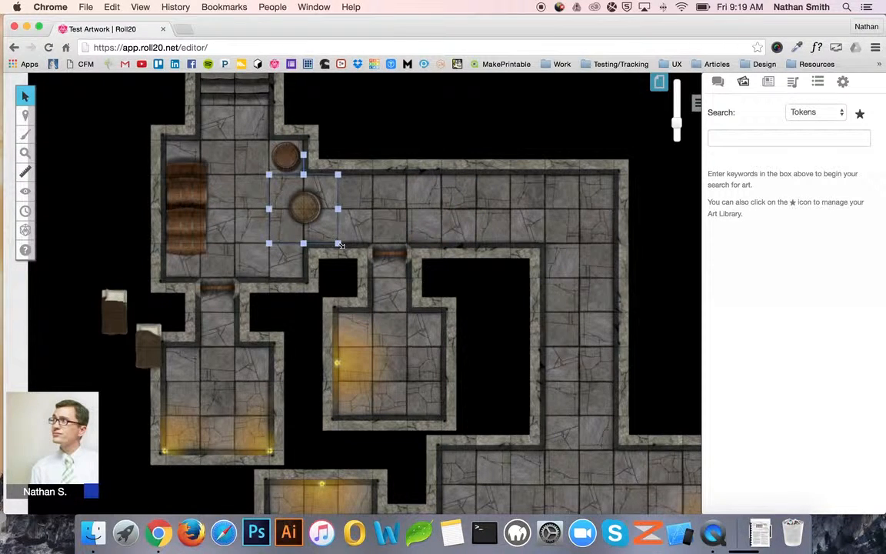
{"action": "left_click_drag", "start_coordinate": [339, 245], "coordinate": [298, 188]}
{"action": "left_click", "coordinate": [358, 128]}
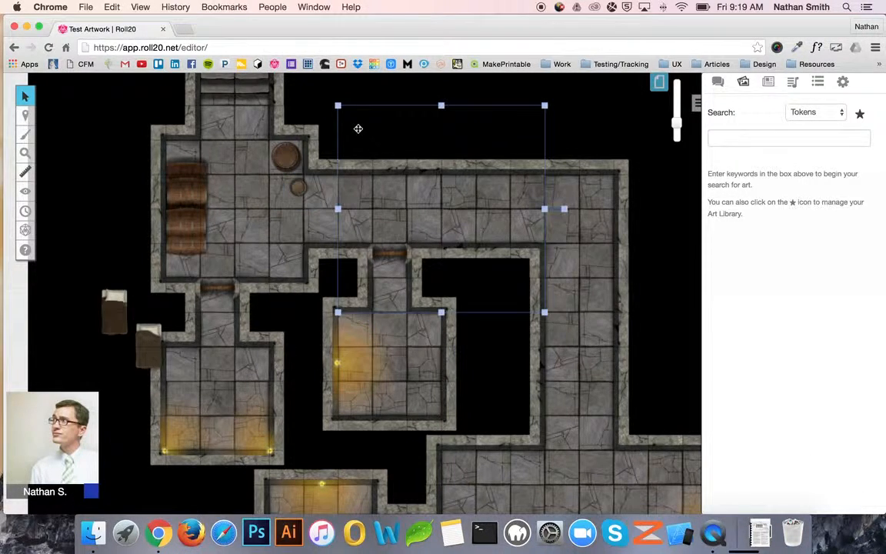
Nudge the stacked barrels slightly north along the west wall of the upper-left room
{"action": "left_click", "coordinate": [292, 154]}
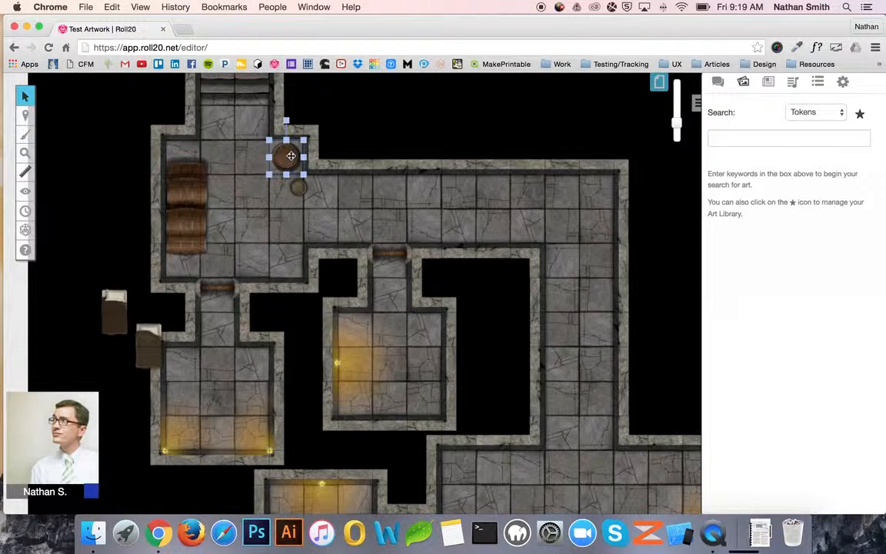
{"action": "scroll", "coordinate": [363, 129], "scroll_direction": "up", "scroll_amount": 2}
{"action": "scroll", "coordinate": [363, 129], "scroll_direction": "right", "scroll_amount": 2}
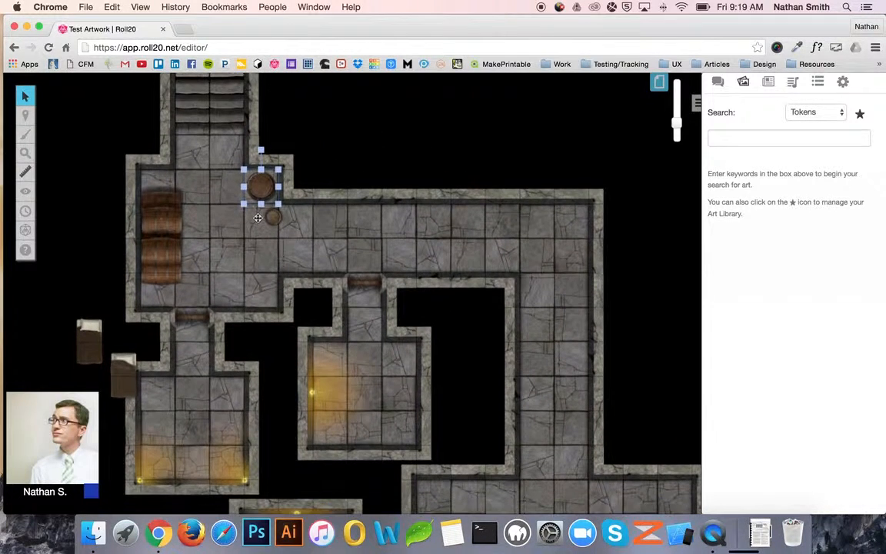
{"action": "left_click_drag", "start_coordinate": [174, 245], "coordinate": [169, 233]}
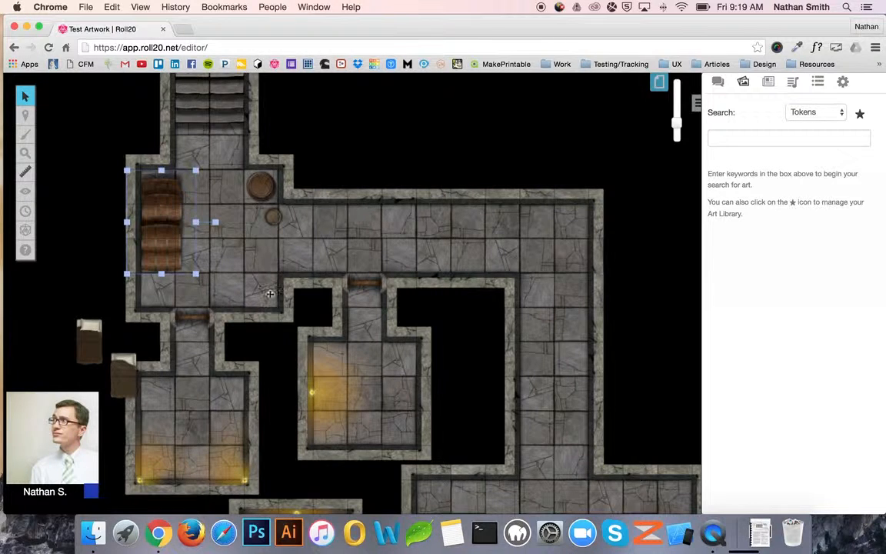
Move the outermost bed into the room below the barrel room and enlarge it in the northwest corner
{"action": "scroll", "coordinate": [212, 312], "scroll_direction": "down", "scroll_amount": 3}
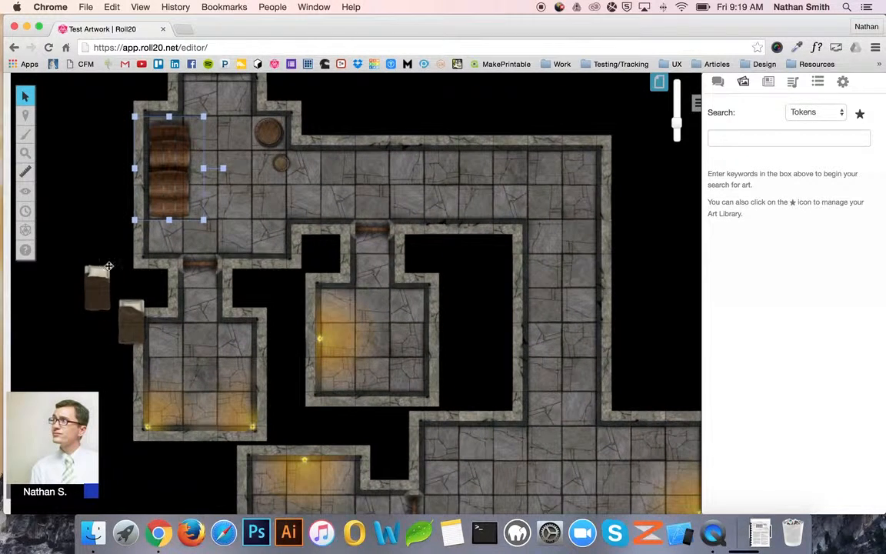
{"action": "left_click", "coordinate": [108, 291]}
{"action": "scroll", "coordinate": [182, 320], "scroll_direction": "down", "scroll_amount": 2}
{"action": "scroll", "coordinate": [182, 319], "scroll_direction": "left", "scroll_amount": 3}
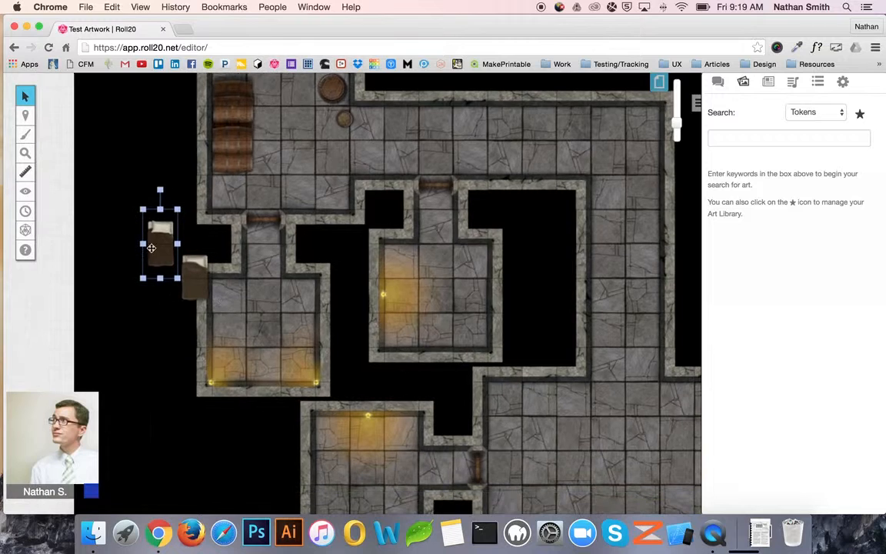
{"action": "left_click_drag", "start_coordinate": [154, 247], "coordinate": [228, 312]}
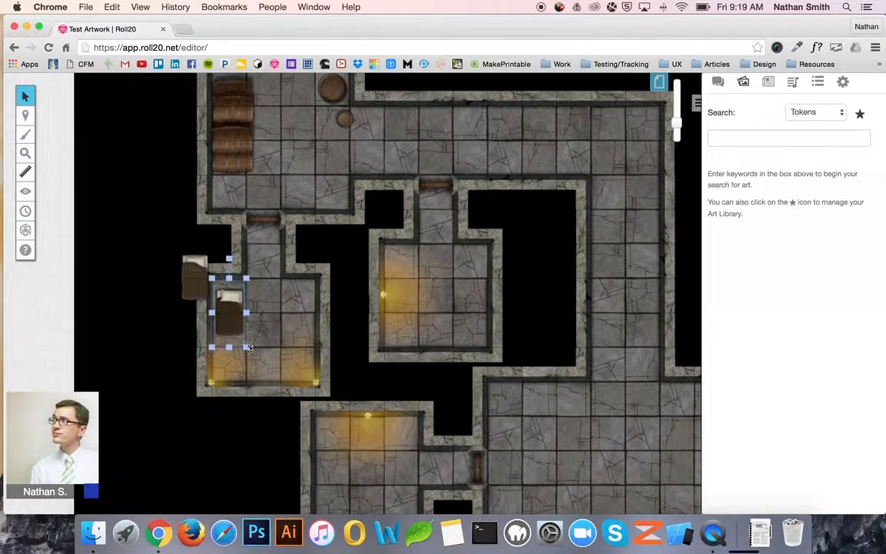
{"action": "mouse_move", "coordinate": [248, 348]}
{"action": "left_mouse_down"}
{"action": "mouse_move", "coordinate": [264, 368]}
{"action": "mouse_move", "coordinate": [231, 326]}
{"action": "mouse_move", "coordinate": [254, 361]}
{"action": "left_mouse_up"}
Move the second bed into the same room, enlarge it to match the first, and align it in the northeast corner
{"action": "left_click_drag", "start_coordinate": [189, 273], "coordinate": [303, 308]}
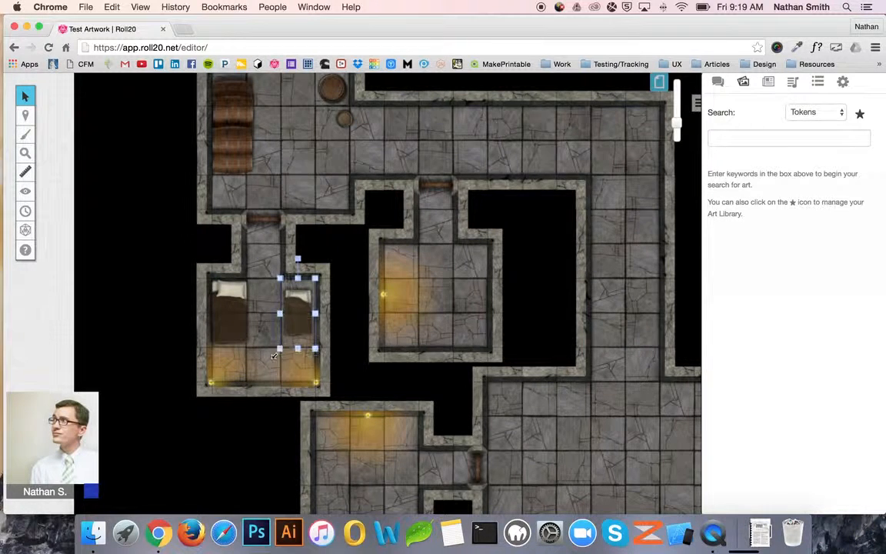
{"action": "left_click_drag", "start_coordinate": [280, 347], "coordinate": [267, 364]}
{"action": "mouse_move", "coordinate": [296, 322]}
{"action": "left_mouse_down"}
{"action": "mouse_move", "coordinate": [301, 308]}
{"action": "mouse_move", "coordinate": [299, 321]}
{"action": "left_mouse_up"}
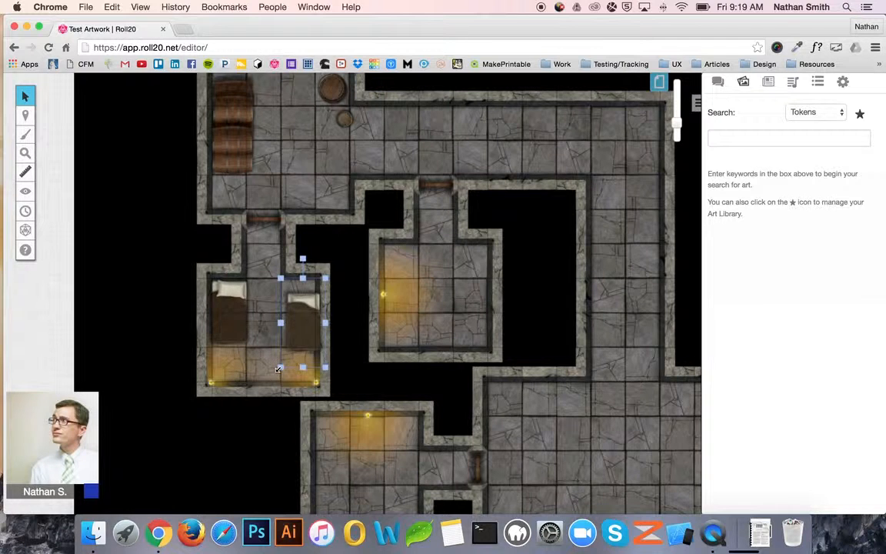
{"action": "left_click_drag", "start_coordinate": [279, 369], "coordinate": [275, 378]}
{"action": "left_click_drag", "start_coordinate": [311, 321], "coordinate": [309, 315]}
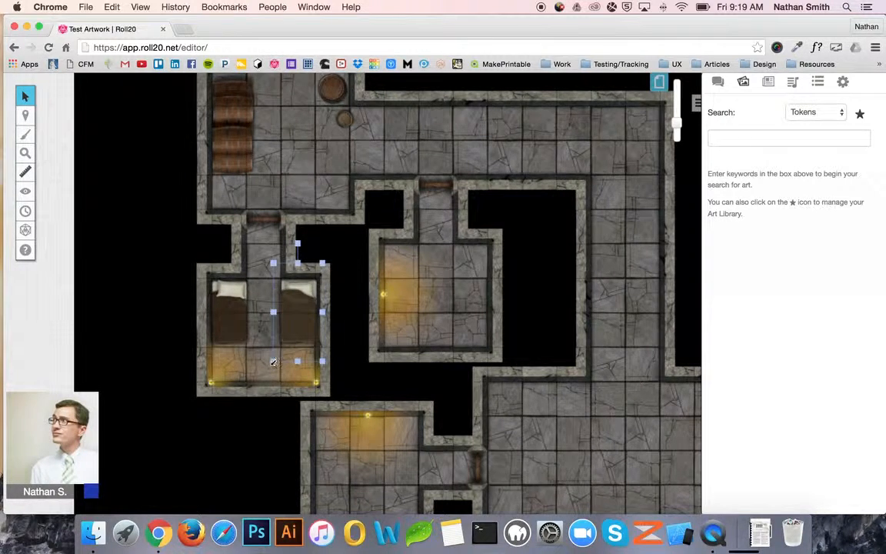
{"action": "left_click_drag", "start_coordinate": [273, 359], "coordinate": [275, 356]}
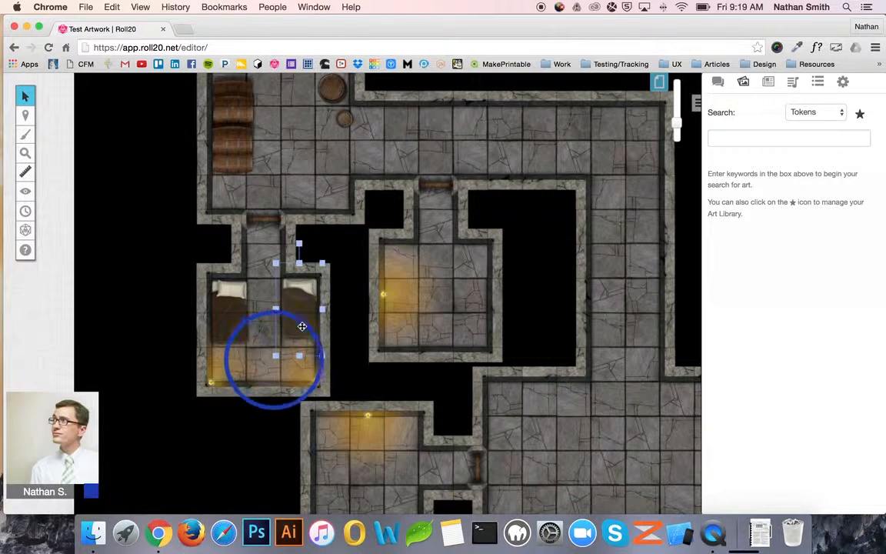
{"action": "left_click_drag", "start_coordinate": [303, 310], "coordinate": [302, 312]}
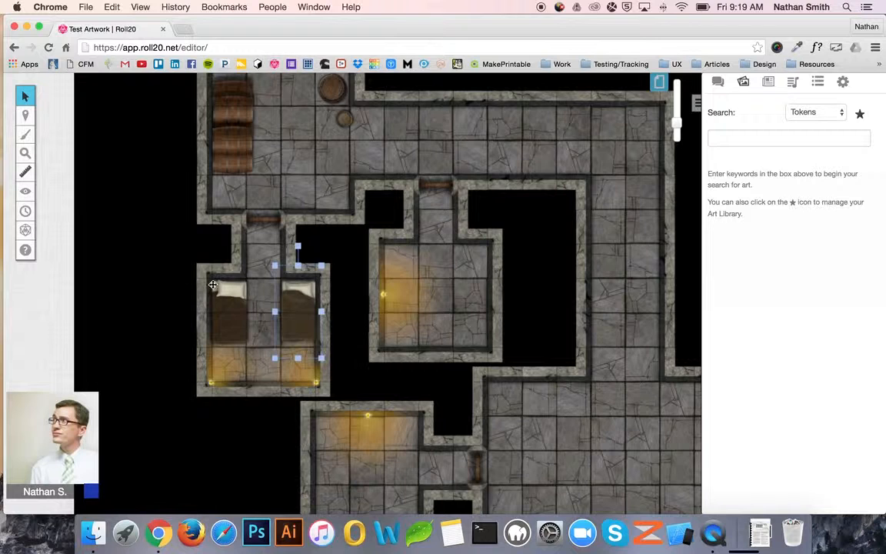
Bring both wall lights in the bedroom in front of the beds
{"action": "scroll", "coordinate": [213, 285], "scroll_direction": "up", "scroll_amount": 2}
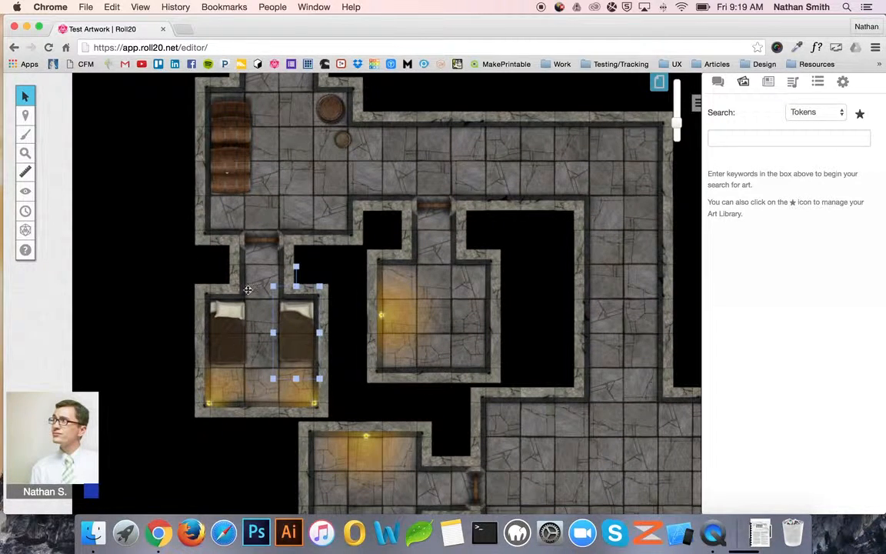
{"action": "left_click", "coordinate": [189, 358]}
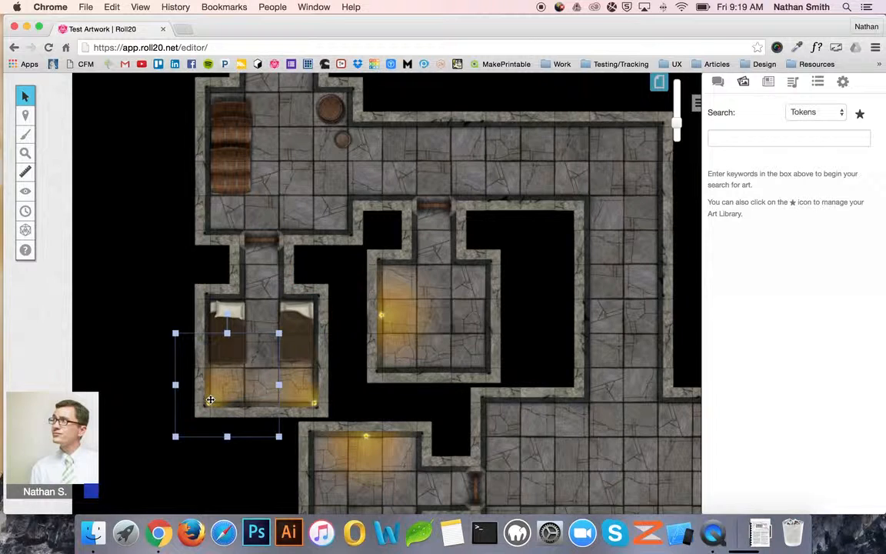
{"action": "left_click", "coordinate": [311, 402]}
{"action": "right_click", "coordinate": [311, 403]}
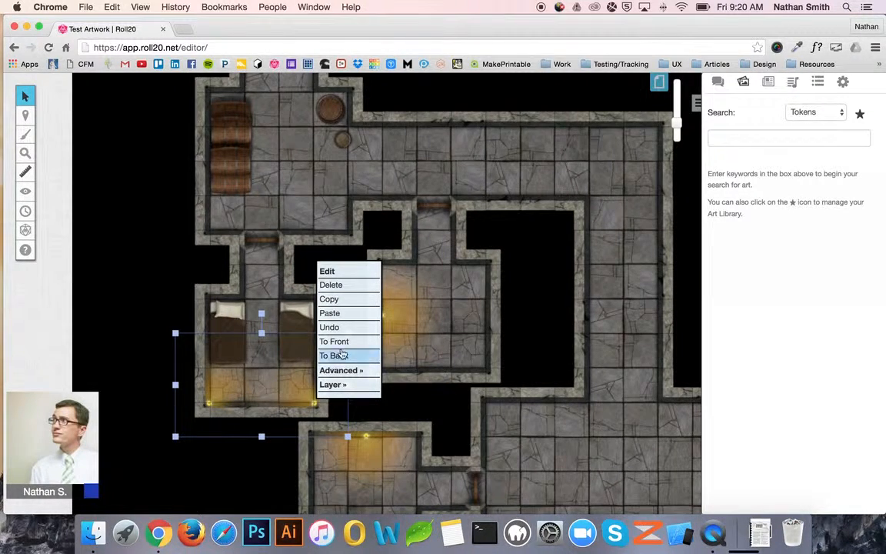
{"action": "left_click", "coordinate": [335, 340]}
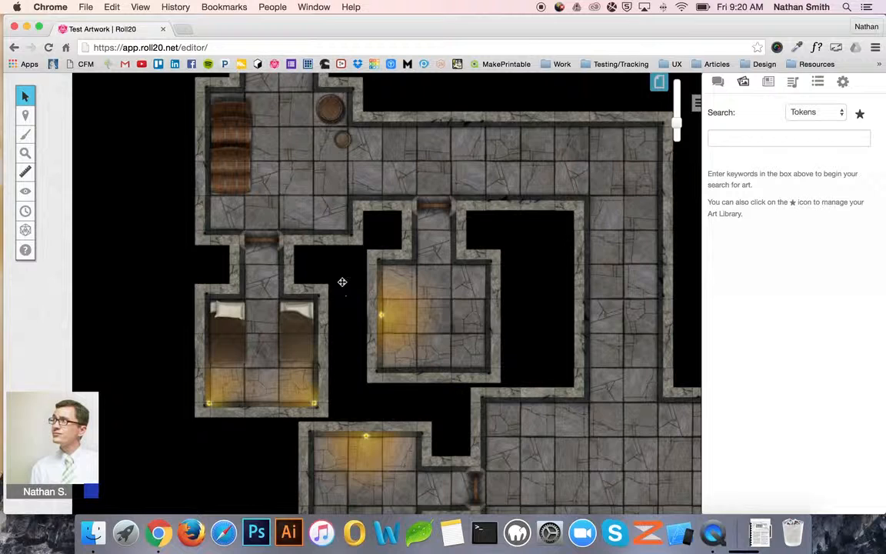
Place the sewer grate and the open sewer grate from the art library onto the map in the bedroom
{"action": "scroll", "coordinate": [342, 281], "scroll_direction": "right", "scroll_amount": 5}
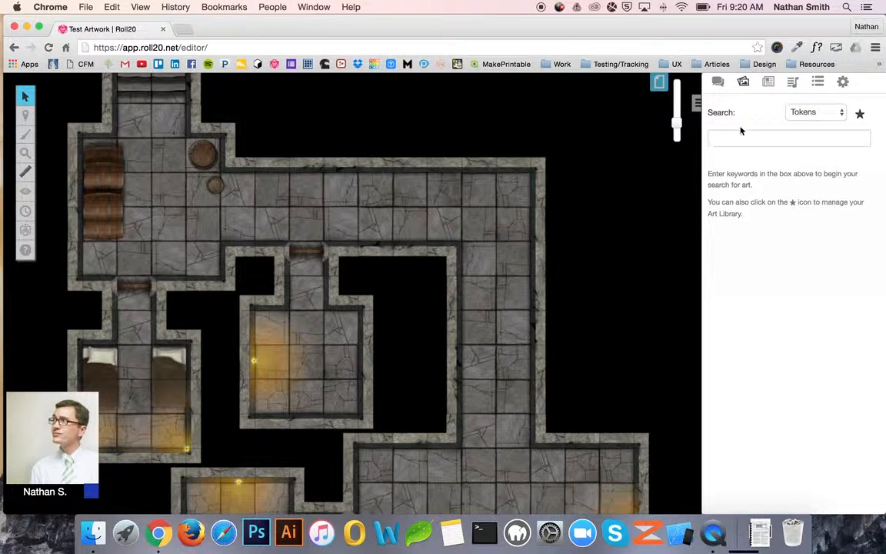
{"action": "scroll", "coordinate": [332, 222], "scroll_direction": "down", "scroll_amount": 5}
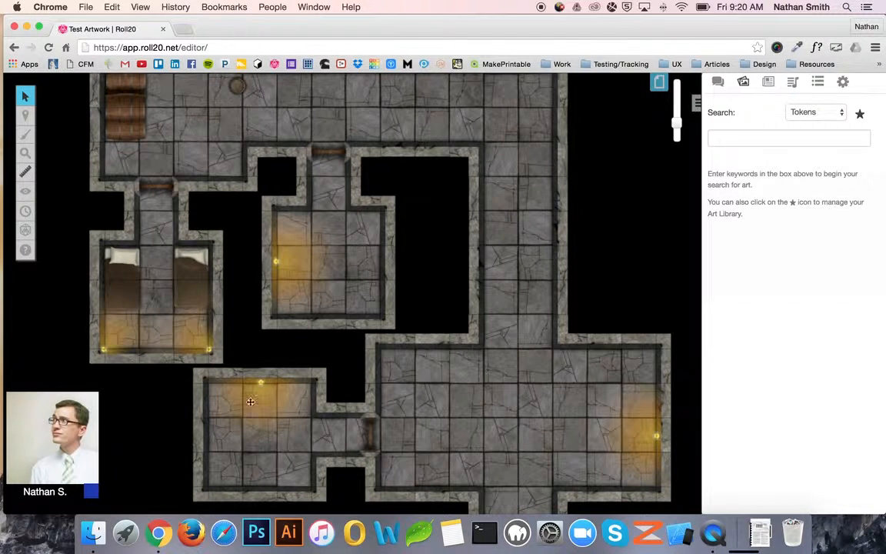
{"action": "left_click", "coordinate": [860, 113]}
{"action": "scroll", "coordinate": [323, 318], "scroll_direction": "down", "scroll_amount": 2}
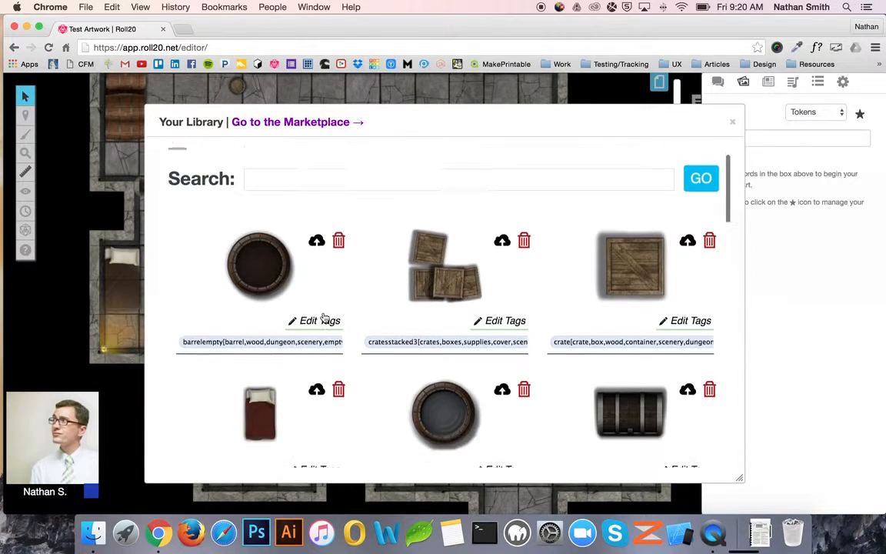
{"action": "scroll", "coordinate": [323, 318], "scroll_direction": "down", "scroll_amount": 5}
{"action": "scroll", "coordinate": [324, 316], "scroll_direction": "up", "scroll_amount": 1}
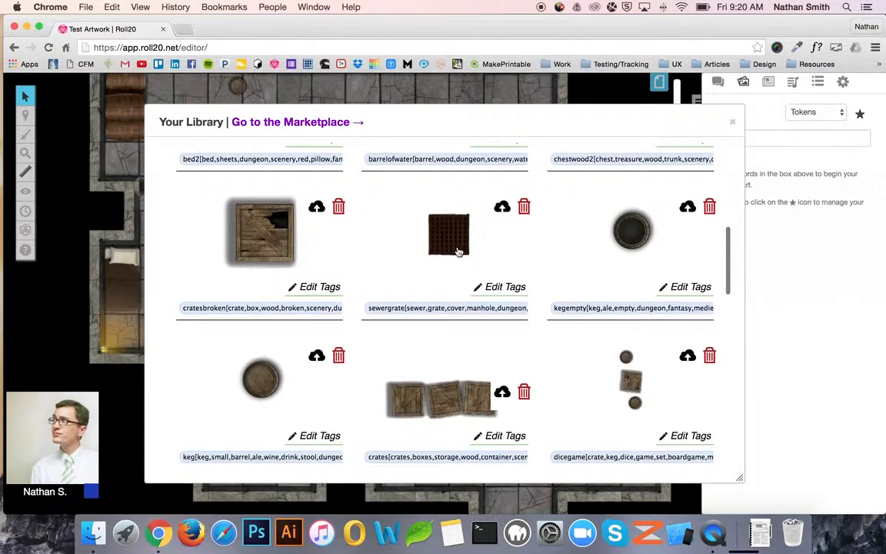
{"action": "left_click_drag", "start_coordinate": [459, 252], "coordinate": [135, 287]}
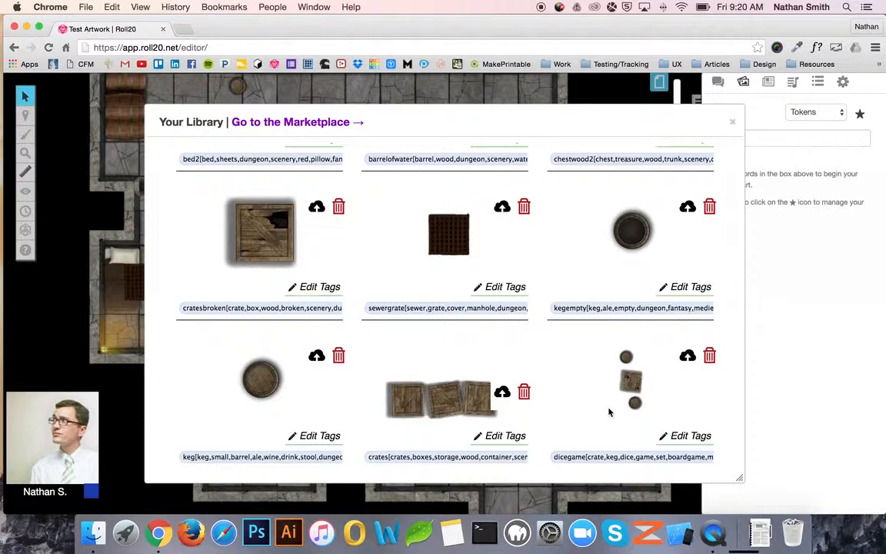
{"action": "scroll", "coordinate": [608, 413], "scroll_direction": "down", "scroll_amount": 2}
{"action": "left_click_drag", "start_coordinate": [628, 366], "coordinate": [148, 316]}
{"action": "scroll", "coordinate": [453, 276], "scroll_direction": "up", "scroll_amount": 1}
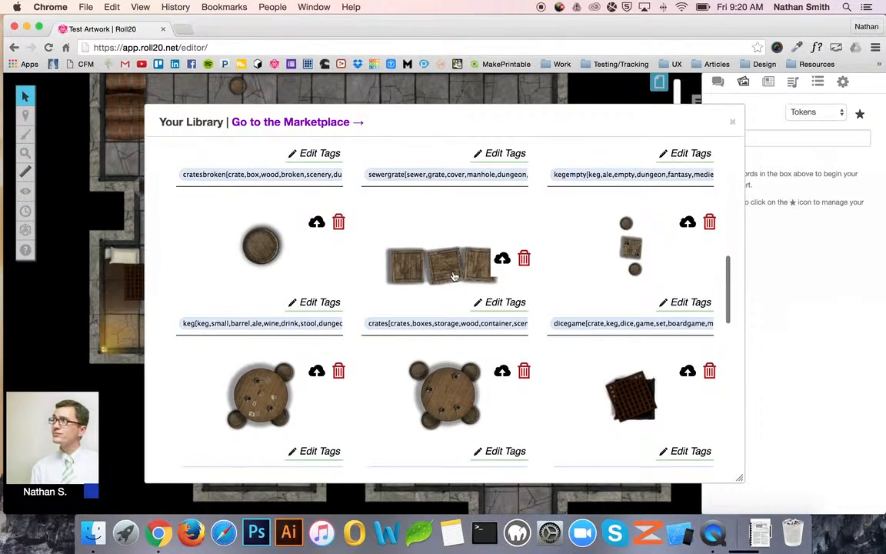
Add the row of crates, the broken crate and the empty keg around the middle room from the art library, then close the library
{"action": "scroll", "coordinate": [454, 275], "scroll_direction": "up", "scroll_amount": 1}
{"action": "left_click_drag", "start_coordinate": [454, 278], "coordinate": [380, 292]}
{"action": "scroll", "coordinate": [500, 273], "scroll_direction": "up", "scroll_amount": 2}
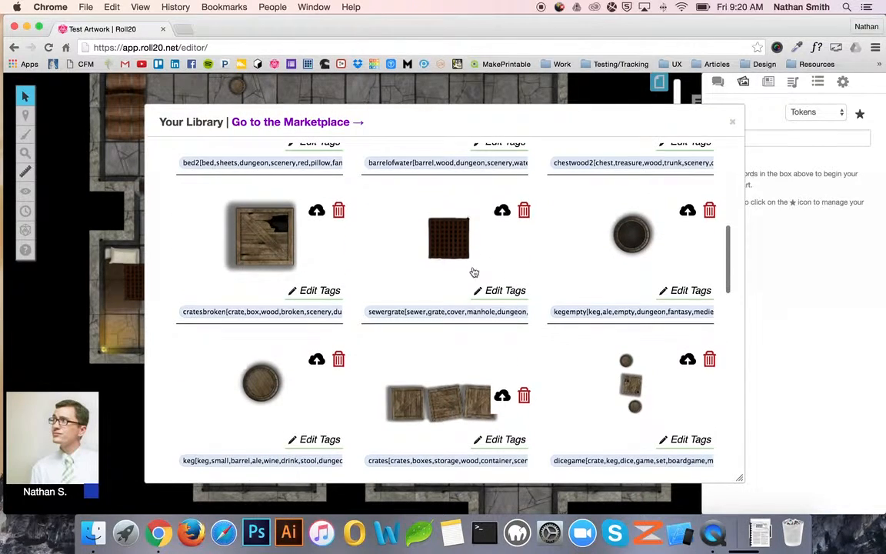
{"action": "left_click_drag", "start_coordinate": [475, 272], "coordinate": [382, 296]}
{"action": "scroll", "coordinate": [413, 267], "scroll_direction": "up", "scroll_amount": 3}
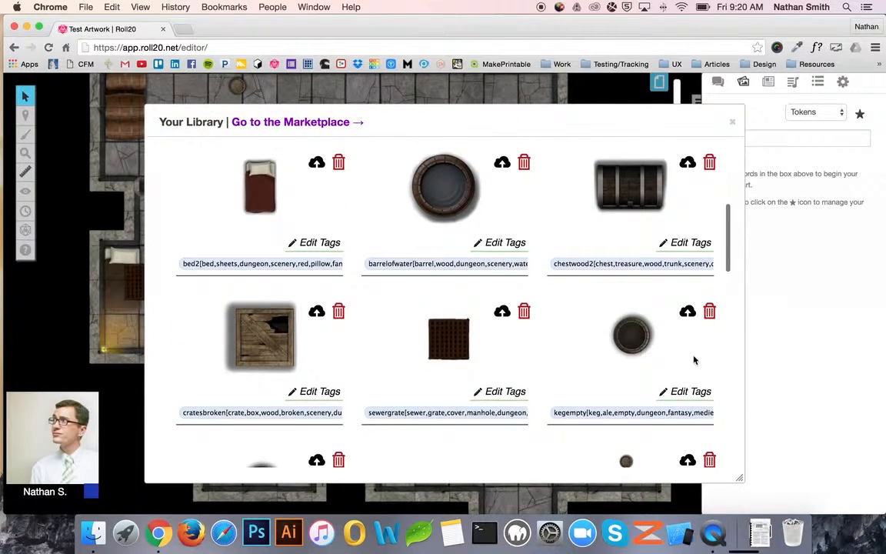
{"action": "left_click_drag", "start_coordinate": [629, 336], "coordinate": [257, 309]}
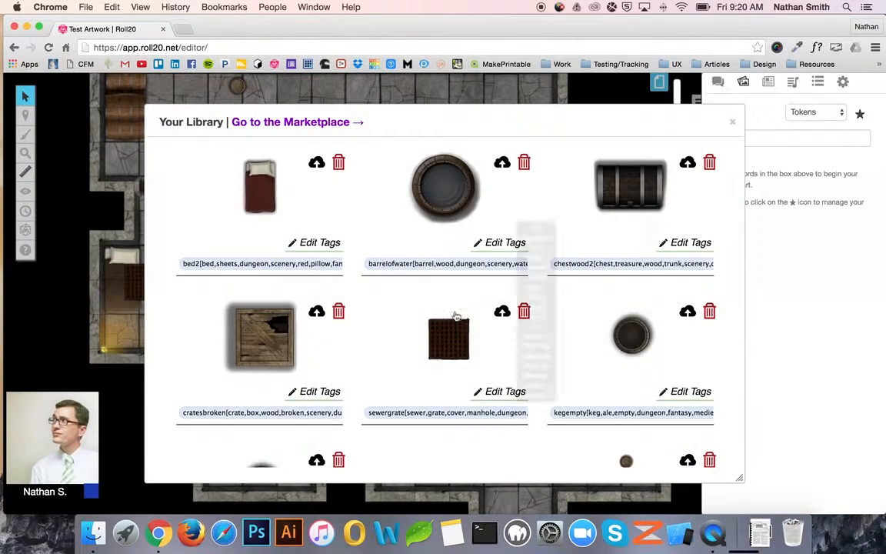
{"action": "scroll", "coordinate": [347, 288], "scroll_direction": "up", "scroll_amount": 2}
{"action": "scroll", "coordinate": [348, 288], "scroll_direction": "down", "scroll_amount": 3}
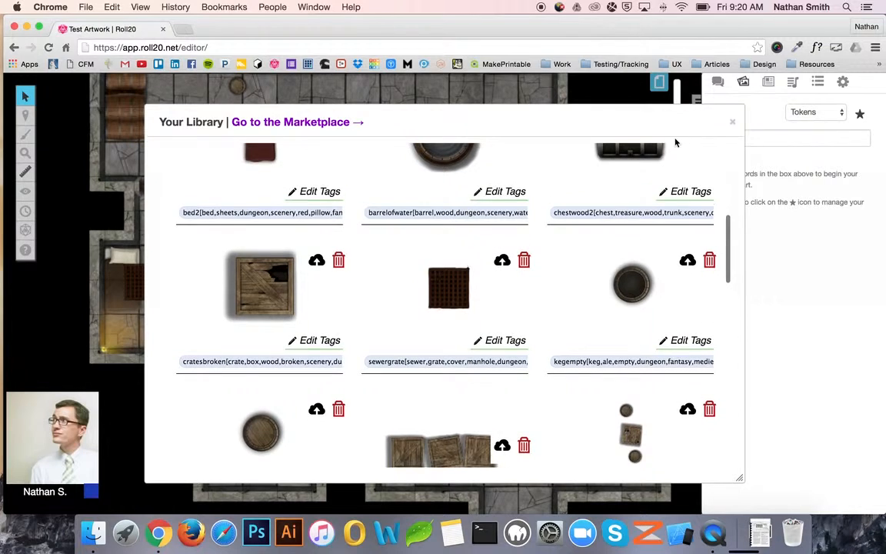
{"action": "left_click", "coordinate": [732, 121]}
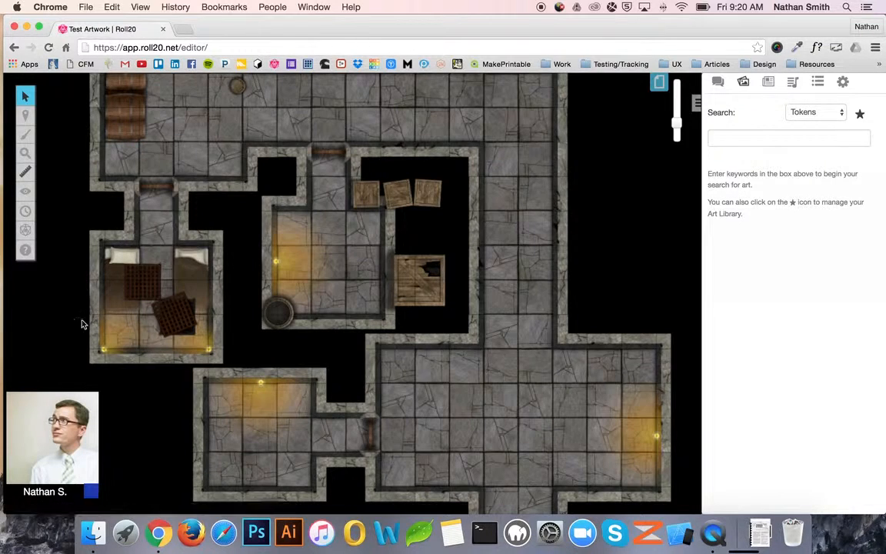
Move the open sewer grate to the middle room's center and the closed sewer grate to the center of the small lower room
{"action": "left_click", "coordinate": [147, 292]}
{"action": "left_click_drag", "start_coordinate": [179, 318], "coordinate": [346, 245]}
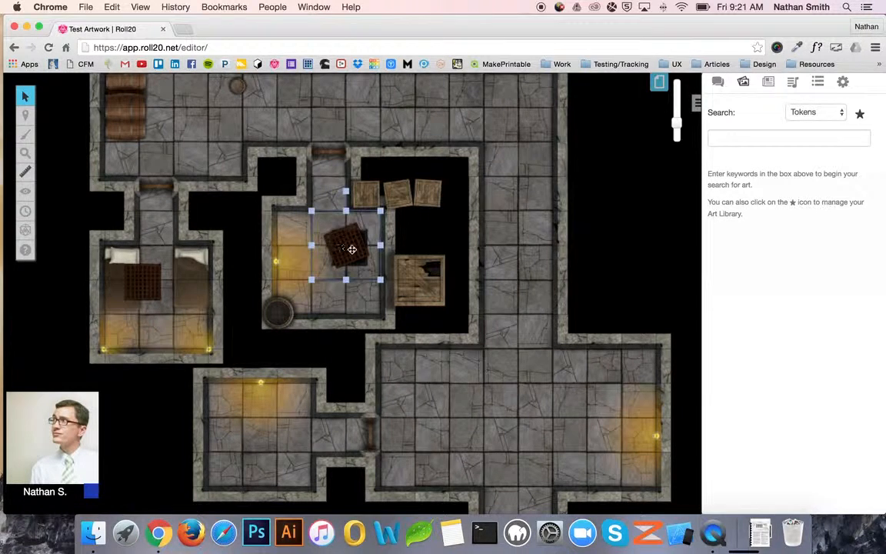
{"action": "left_click_drag", "start_coordinate": [353, 251], "coordinate": [333, 264]}
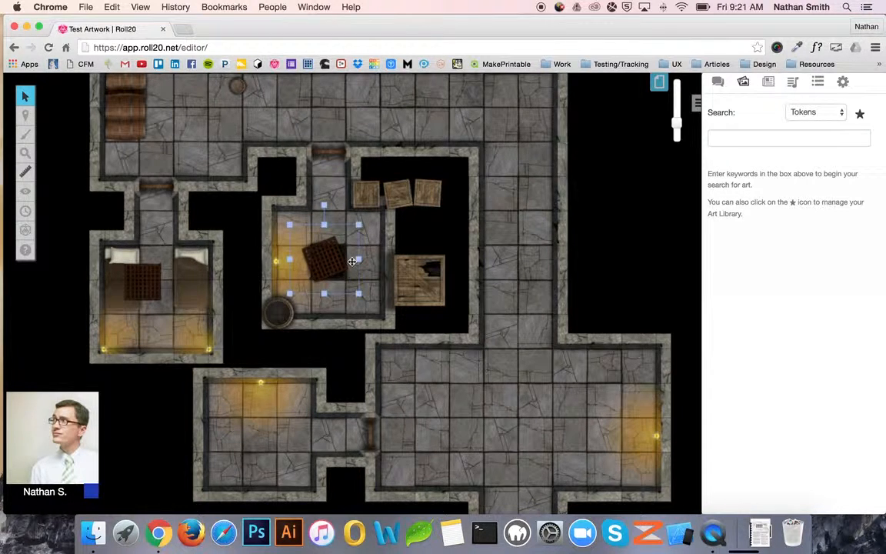
{"action": "left_click", "coordinate": [137, 294]}
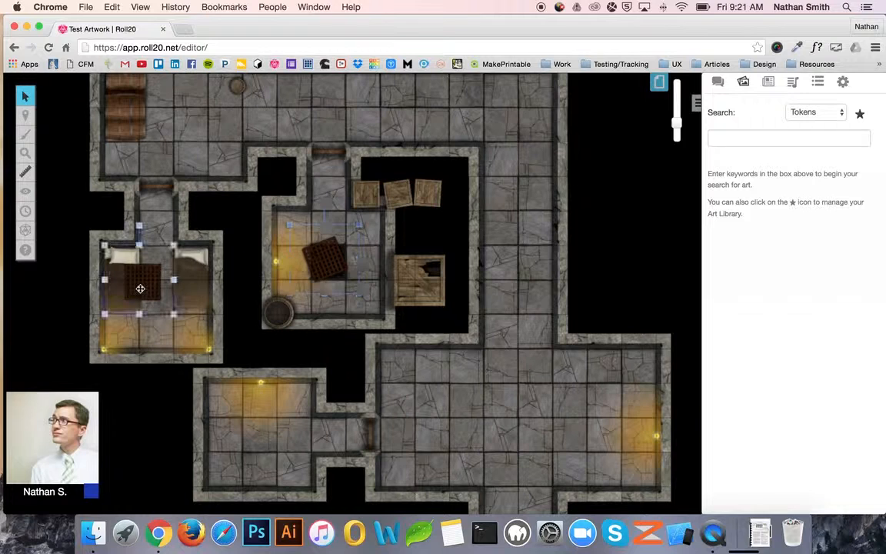
{"action": "left_click_drag", "start_coordinate": [147, 300], "coordinate": [253, 437]}
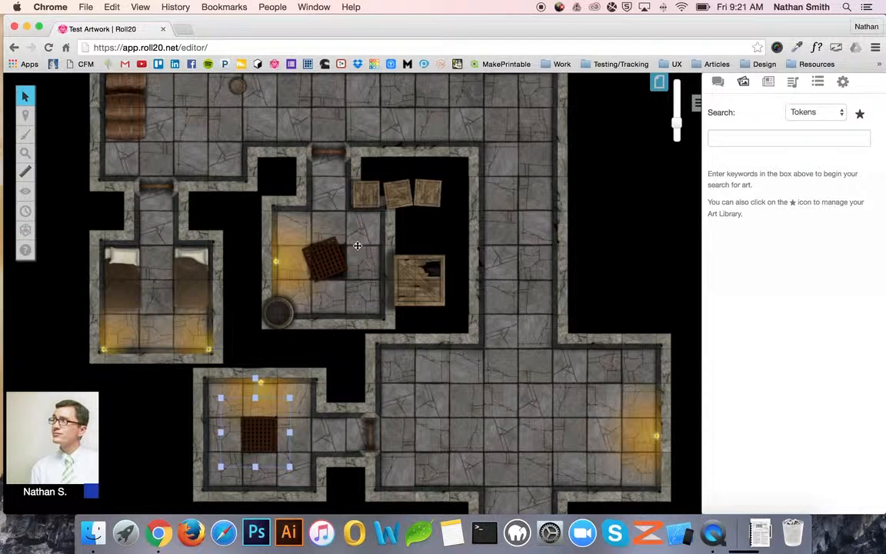
Bring the wall lights of the middle room and the small lower room in front of the sewer grates
{"action": "left_click", "coordinate": [298, 449]}
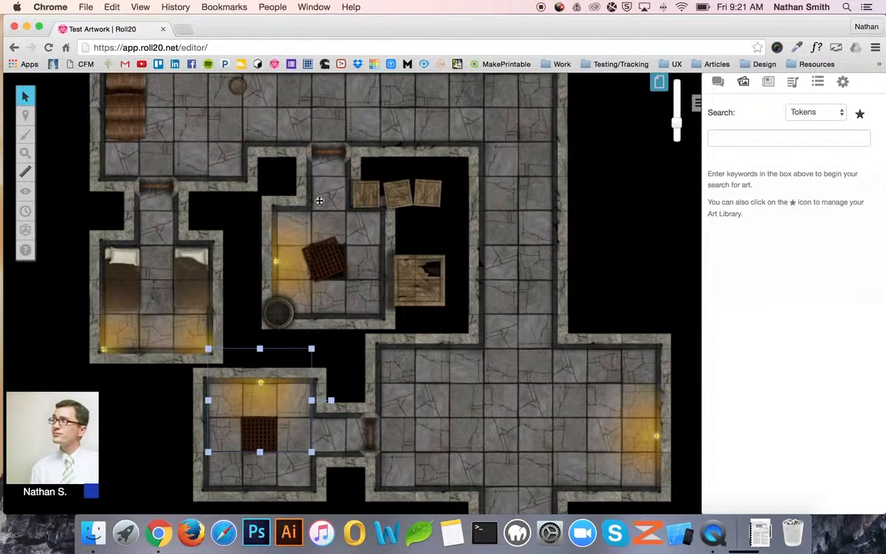
{"action": "left_click", "coordinate": [276, 258]}
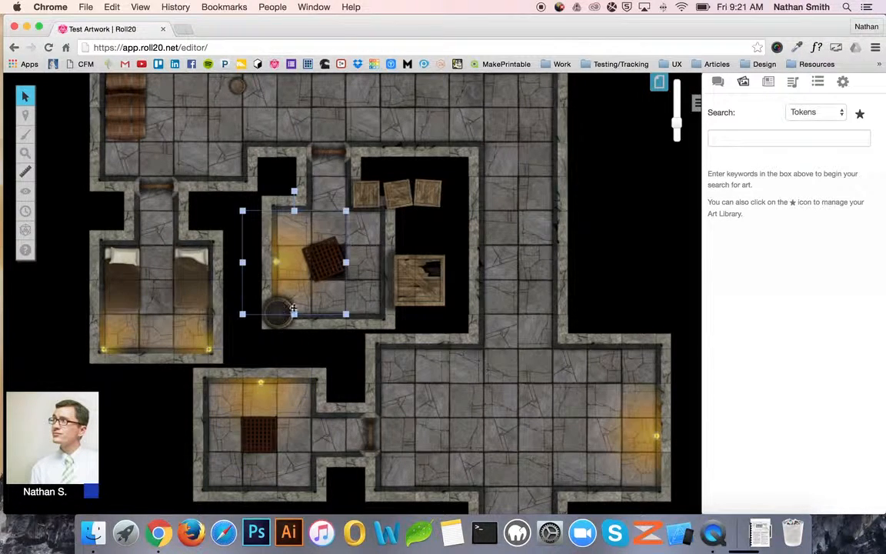
{"action": "left_click", "coordinate": [257, 393]}
{"action": "right_click", "coordinate": [259, 392]}
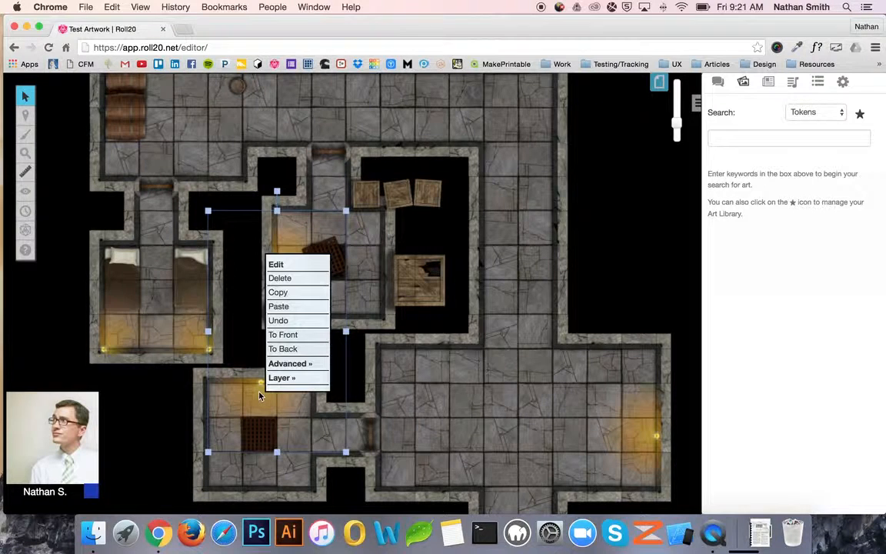
{"action": "left_click", "coordinate": [295, 335]}
{"action": "left_click", "coordinate": [355, 260]}
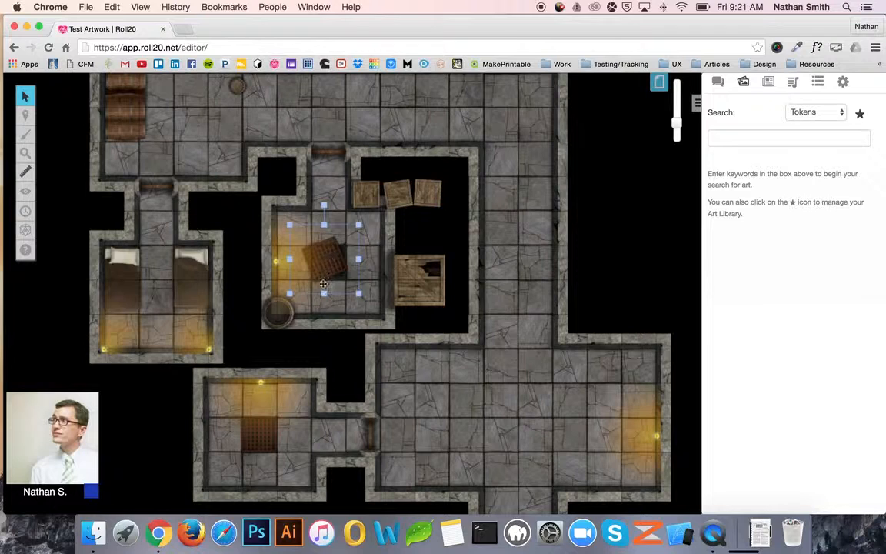
{"action": "scroll", "coordinate": [346, 284], "scroll_direction": "up", "scroll_amount": 3}
{"action": "scroll", "coordinate": [346, 284], "scroll_direction": "right", "scroll_amount": 2}
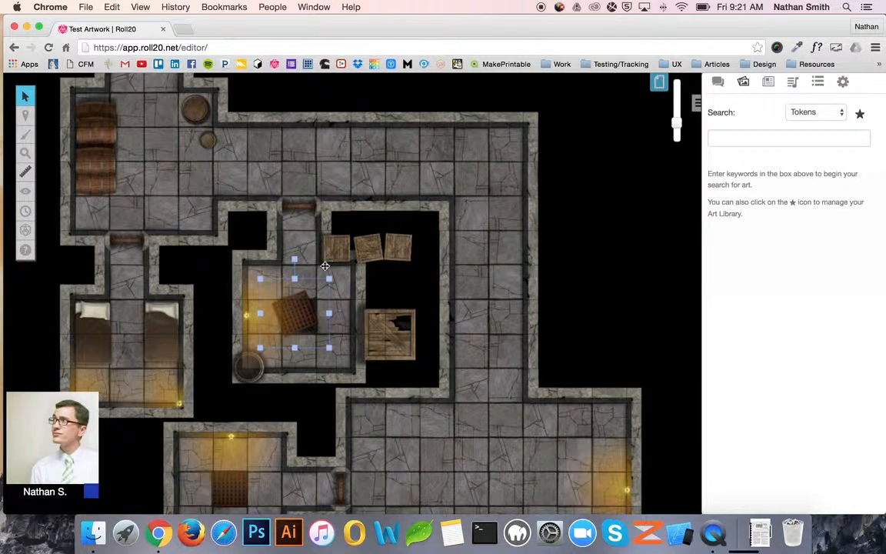
Move the row of crates into the upper corridor and the broken crate into the vertical corridor, shrinking the broken crate to one grid square
{"action": "left_click_drag", "start_coordinate": [367, 248], "coordinate": [397, 143]}
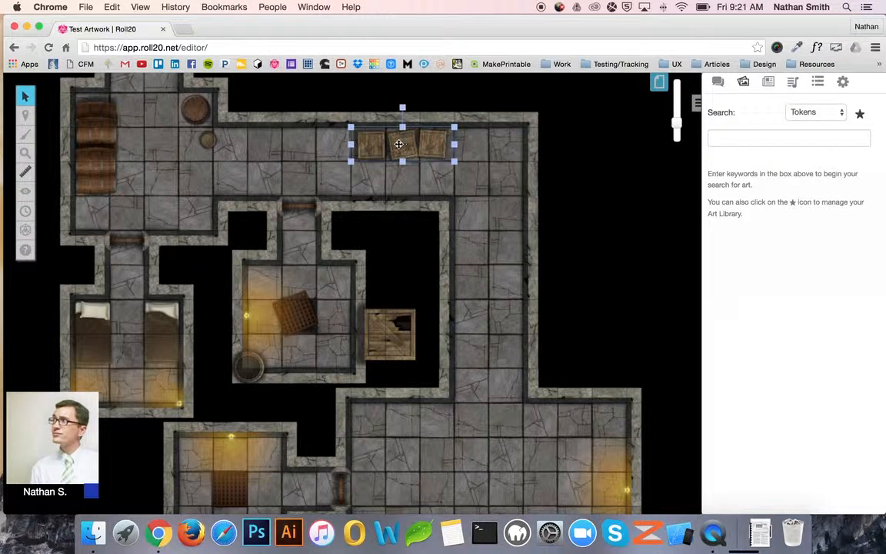
{"action": "left_click", "coordinate": [376, 352]}
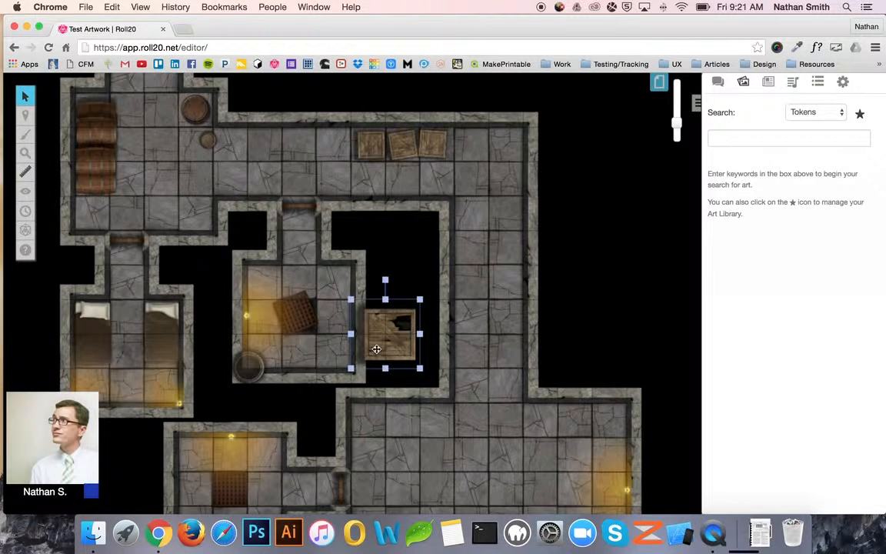
{"action": "left_click_drag", "start_coordinate": [376, 348], "coordinate": [491, 269]}
{"action": "key", "text": "super+z"}
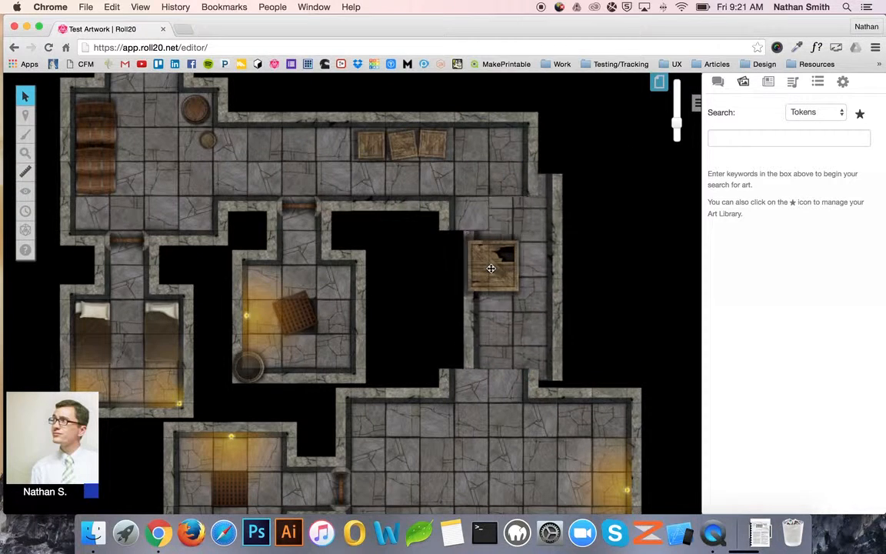
{"action": "left_click", "coordinate": [466, 272]}
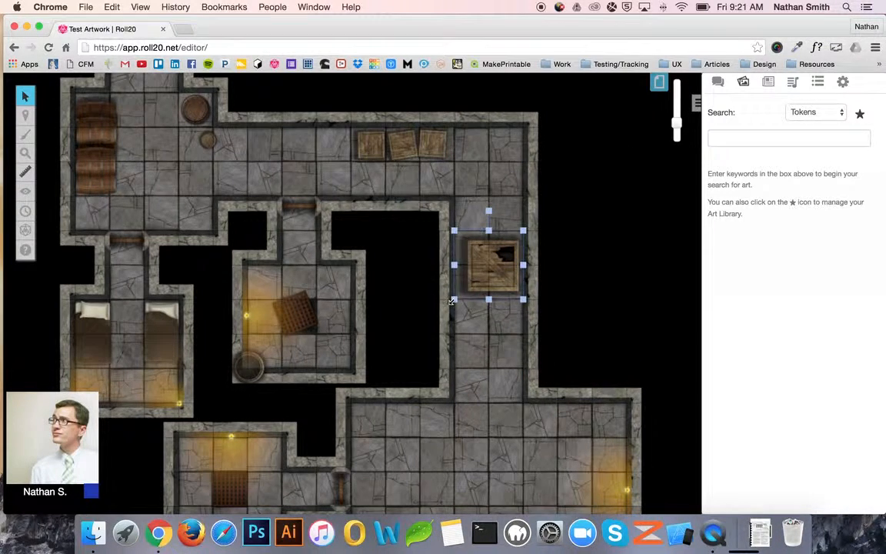
{"action": "left_click_drag", "start_coordinate": [452, 301], "coordinate": [488, 265]}
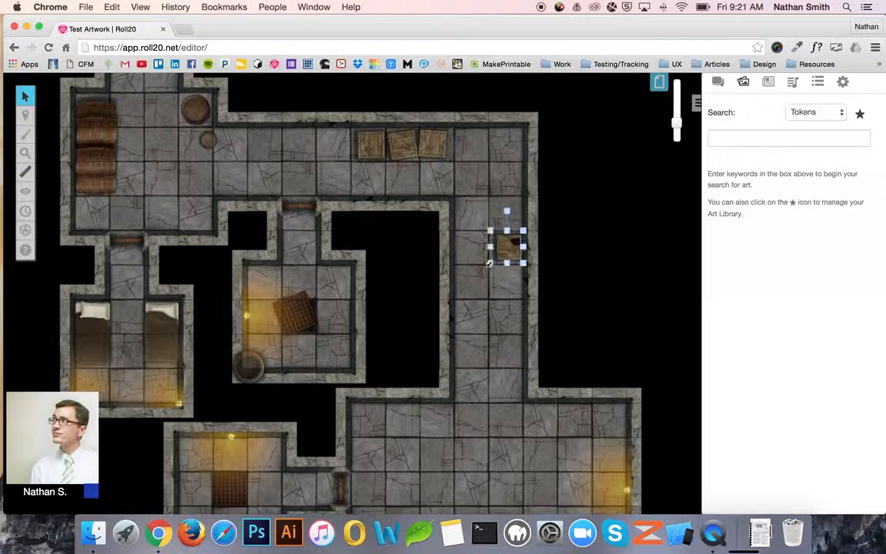
{"action": "left_click", "coordinate": [572, 226]}
{"action": "scroll", "coordinate": [568, 237], "scroll_direction": "up", "scroll_amount": 2}
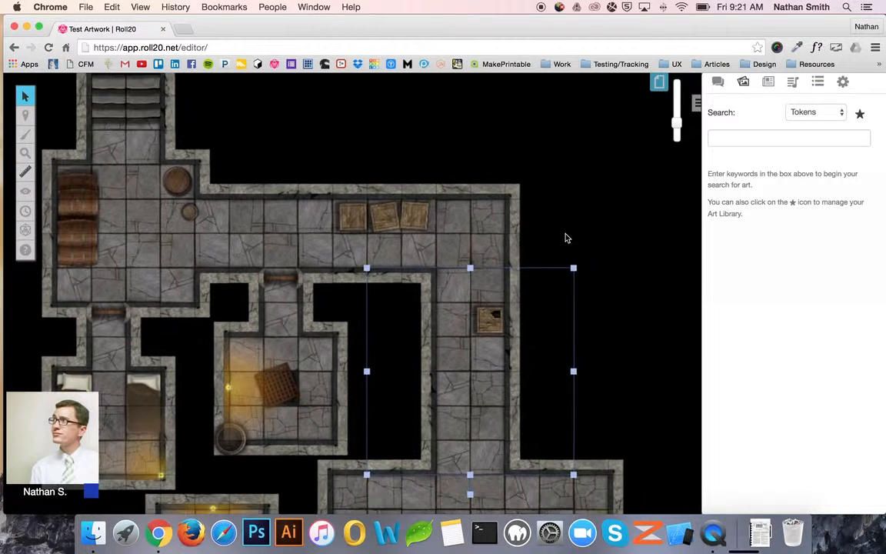
{"action": "left_click_drag", "start_coordinate": [498, 313], "coordinate": [498, 380]}
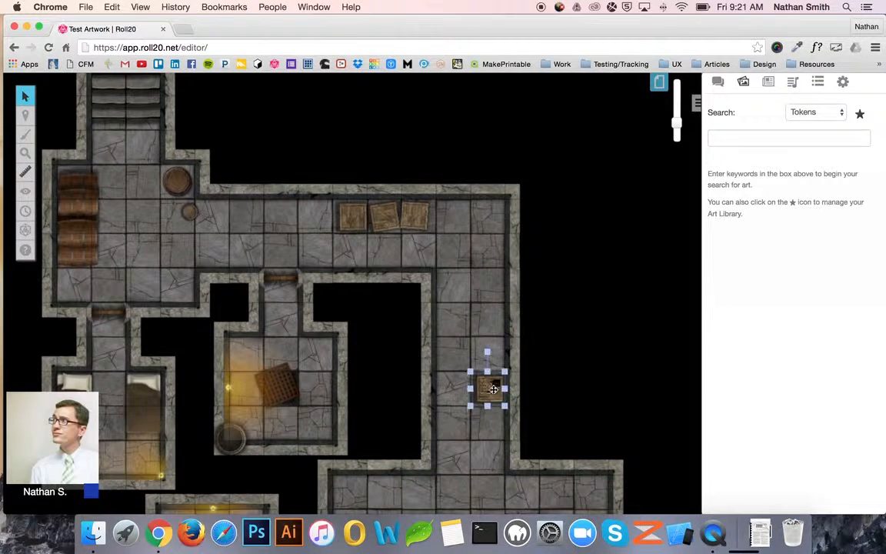
Move the empty keg from the middle room to the east end of the crate row in the upper corridor and shrink it
{"action": "left_click", "coordinate": [187, 207]}
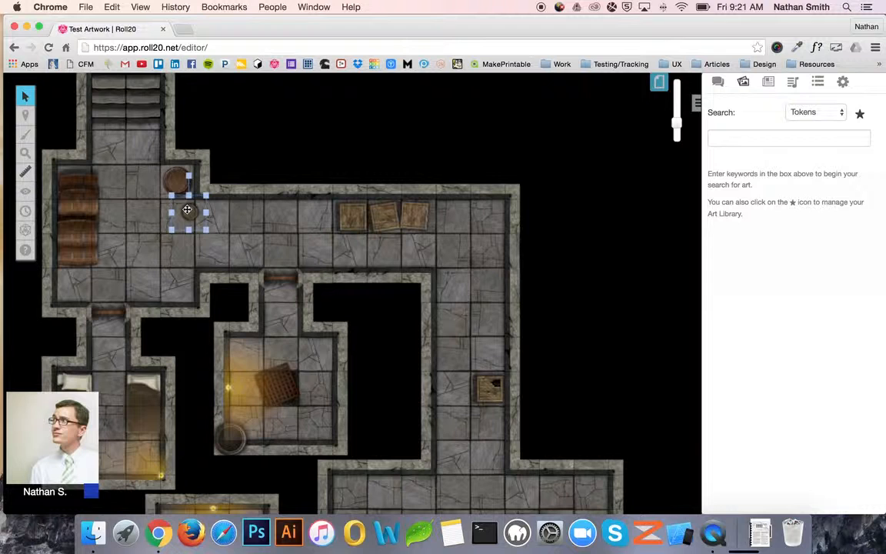
{"action": "left_click", "coordinate": [221, 455]}
{"action": "left_click_drag", "start_coordinate": [225, 449], "coordinate": [450, 216]}
{"action": "left_click", "coordinate": [541, 254]}
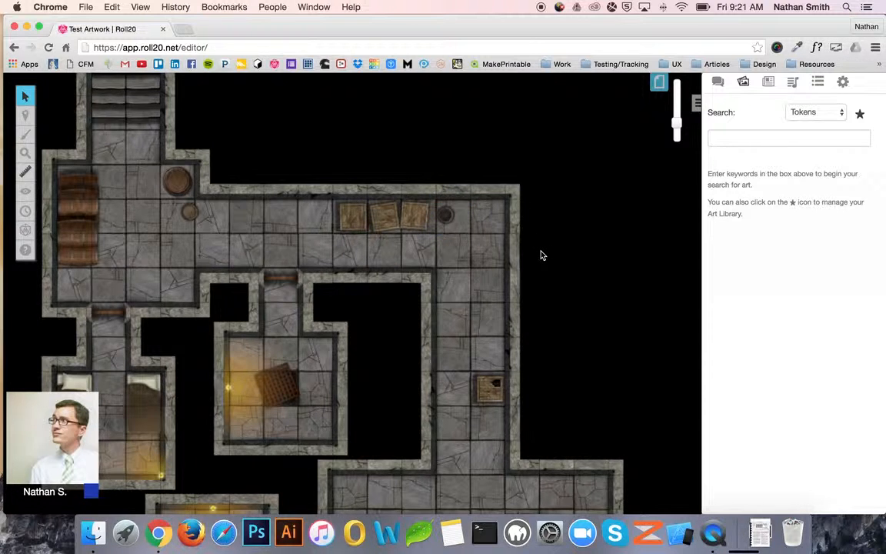
Look over the furnished upper rooms and the still empty large room and southern room of the map
{"action": "scroll", "coordinate": [540, 255], "scroll_direction": "down", "scroll_amount": 3}
{"action": "scroll", "coordinate": [540, 254], "scroll_direction": "left", "scroll_amount": 3}
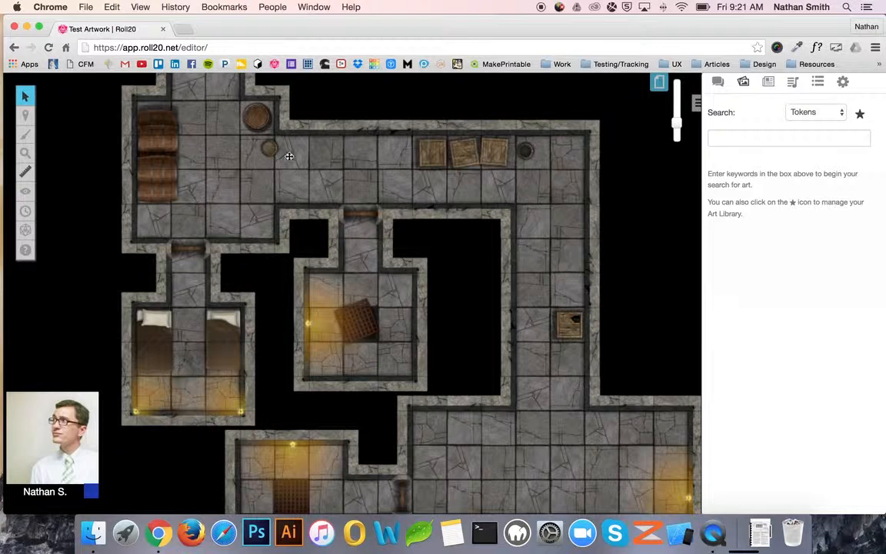
{"action": "scroll", "coordinate": [559, 302], "scroll_direction": "down", "scroll_amount": 2}
{"action": "scroll", "coordinate": [559, 303], "scroll_direction": "right", "scroll_amount": 3}
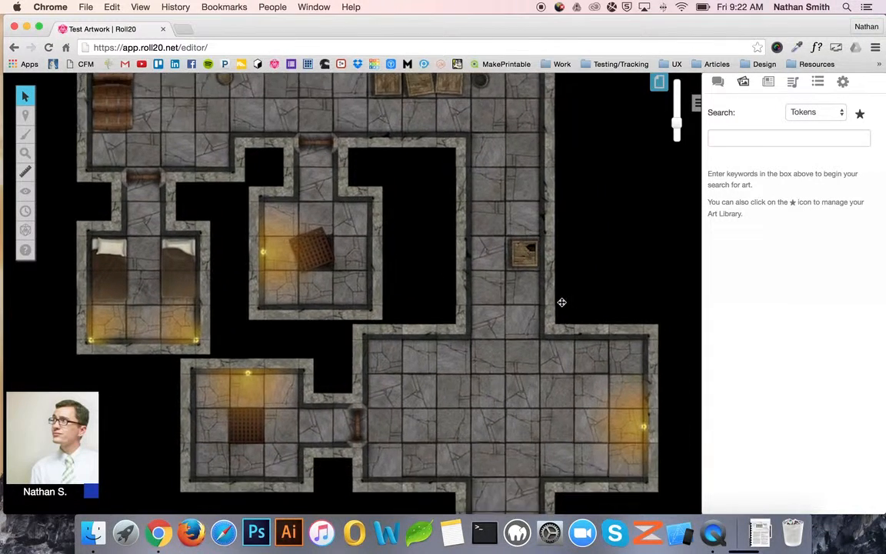
{"action": "scroll", "coordinate": [442, 445], "scroll_direction": "down", "scroll_amount": 6}
{"action": "scroll", "coordinate": [442, 445], "scroll_direction": "right", "scroll_amount": 4}
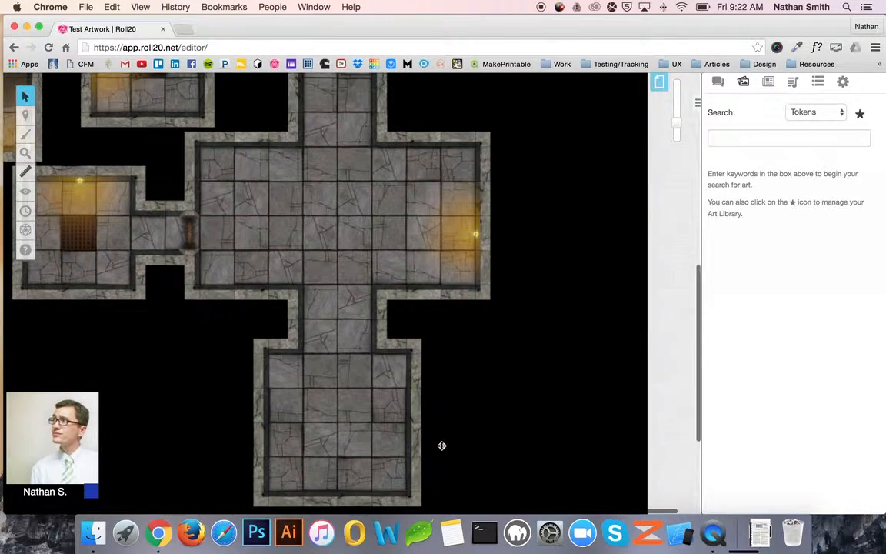
{"action": "scroll", "coordinate": [371, 427], "scroll_direction": "up", "scroll_amount": 1}
{"action": "scroll", "coordinate": [371, 427], "scroll_direction": "left", "scroll_amount": 1}
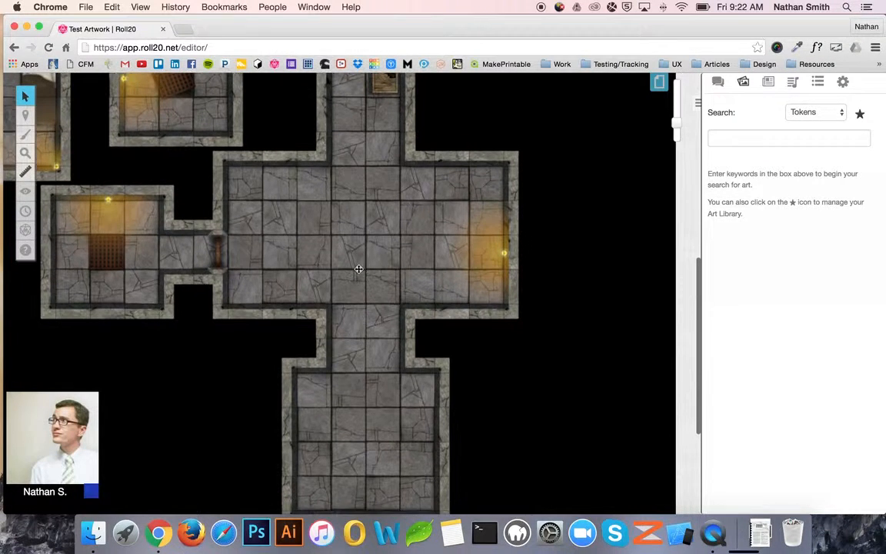
{"action": "scroll", "coordinate": [400, 264], "scroll_direction": "down", "scroll_amount": 2}
{"action": "scroll", "coordinate": [399, 265], "scroll_direction": "left", "scroll_amount": 1}
{"action": "scroll", "coordinate": [399, 264], "scroll_direction": "down", "scroll_amount": 1}
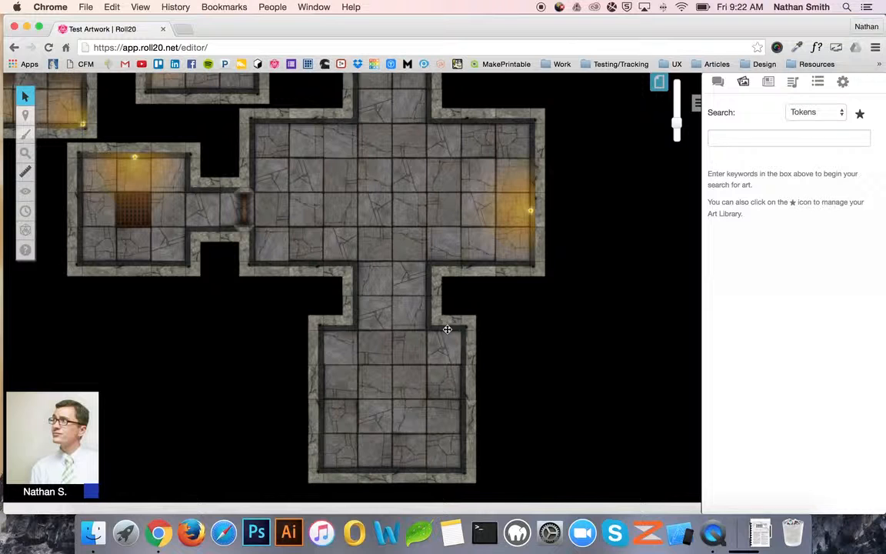
Add both round wooden tables with stools and the dice game set to the map from the art library
{"action": "left_click", "coordinate": [860, 113]}
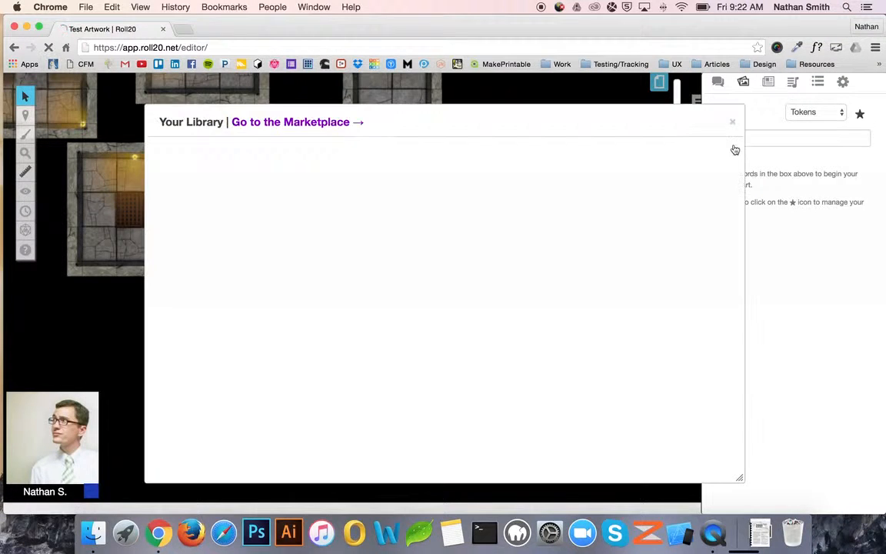
{"action": "scroll", "coordinate": [392, 316], "scroll_direction": "down", "scroll_amount": 10}
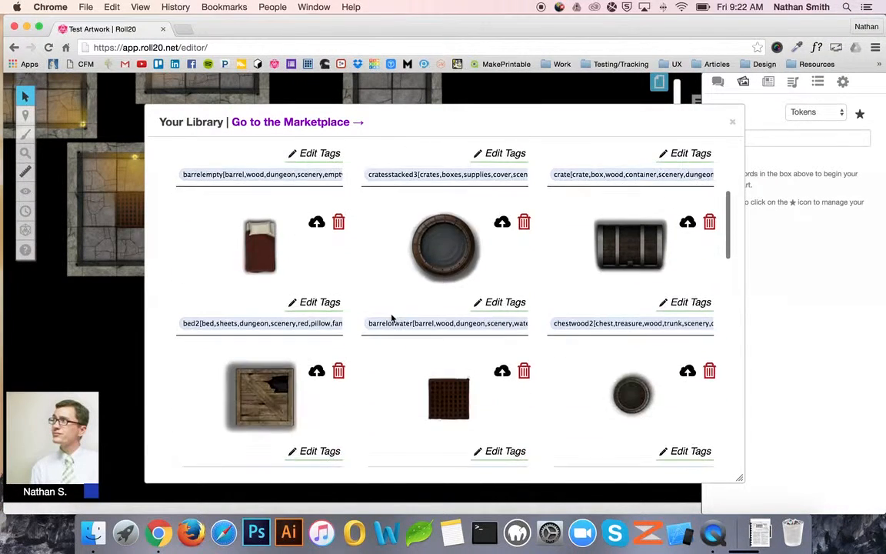
{"action": "scroll", "coordinate": [391, 316], "scroll_direction": "down", "scroll_amount": 5}
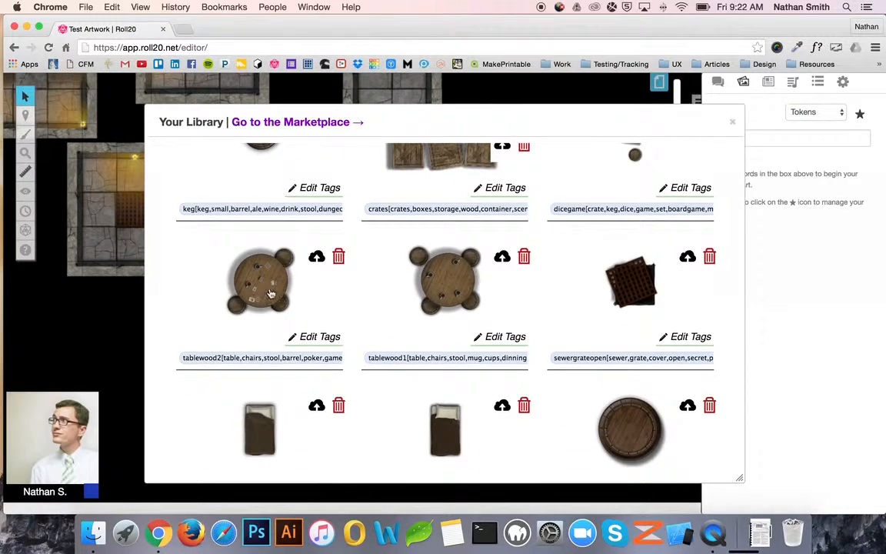
{"action": "left_click_drag", "start_coordinate": [246, 267], "coordinate": [164, 283]}
{"action": "left_click_drag", "start_coordinate": [437, 297], "coordinate": [131, 346]}
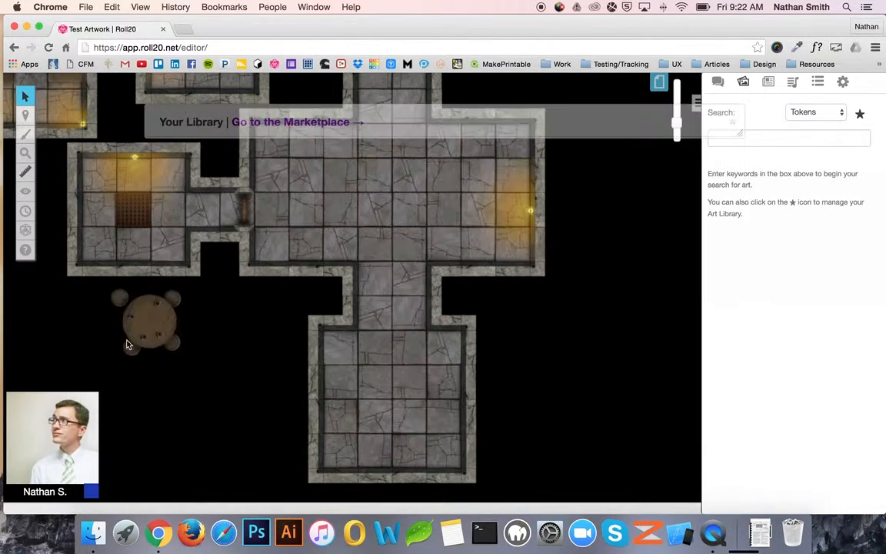
{"action": "scroll", "coordinate": [484, 283], "scroll_direction": "up", "scroll_amount": 3}
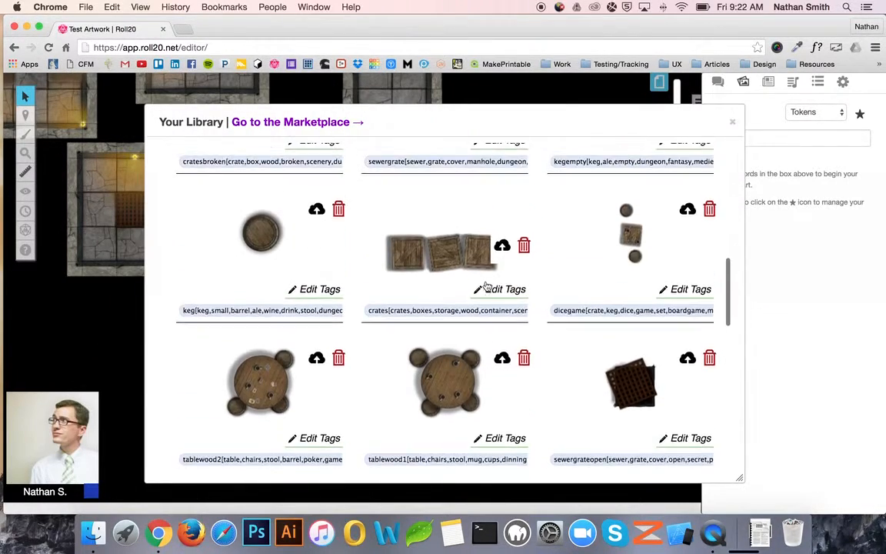
{"action": "left_click_drag", "start_coordinate": [626, 236], "coordinate": [304, 275]}
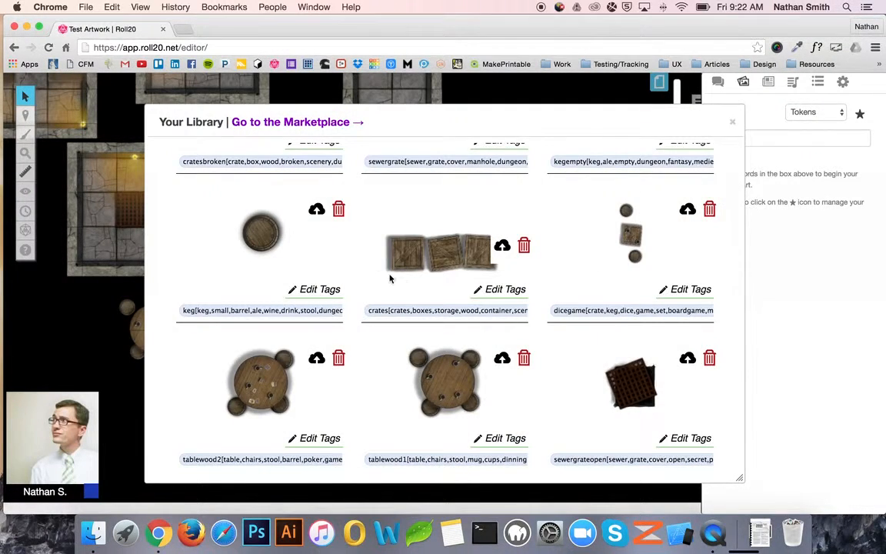
Add the barrel of water and the red bed to the map from the art library
{"action": "scroll", "coordinate": [390, 279], "scroll_direction": "up", "scroll_amount": 6}
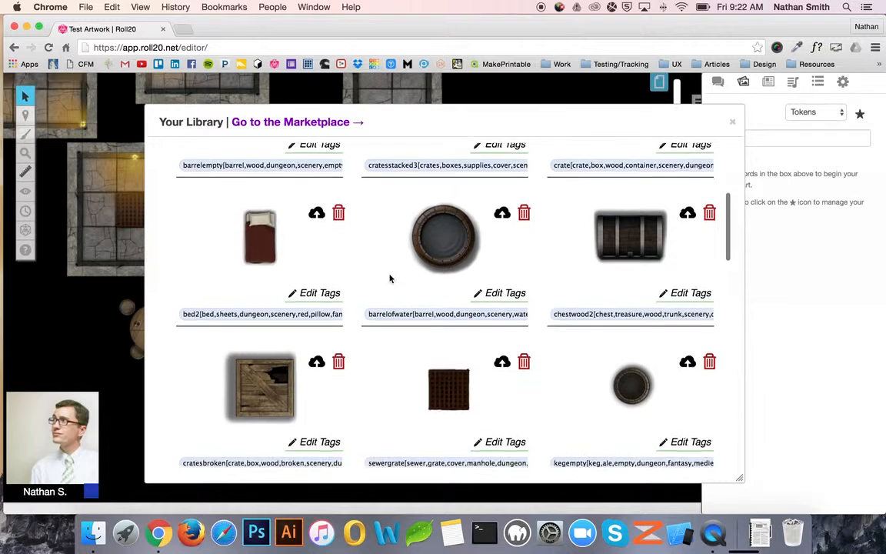
{"action": "scroll", "coordinate": [390, 278], "scroll_direction": "down", "scroll_amount": 1}
{"action": "left_click_drag", "start_coordinate": [422, 214], "coordinate": [264, 316]}
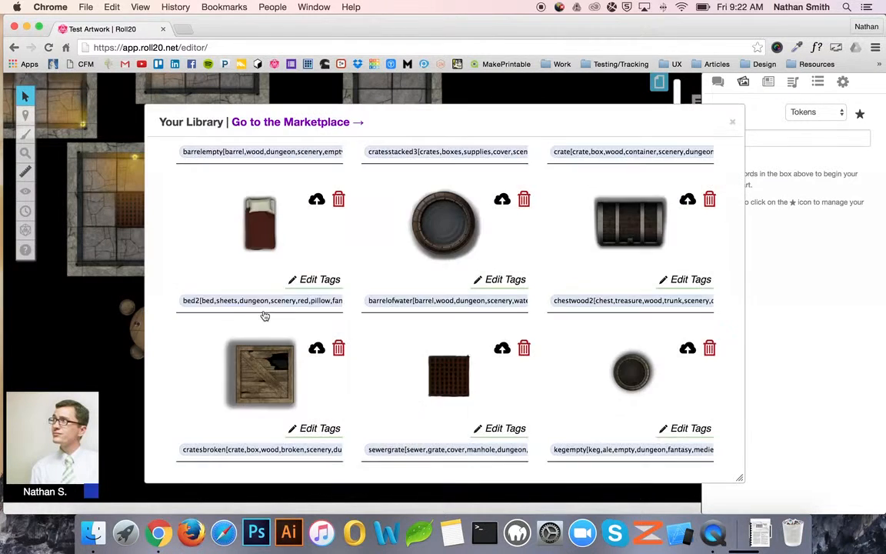
{"action": "scroll", "coordinate": [264, 315], "scroll_direction": "up", "scroll_amount": 1}
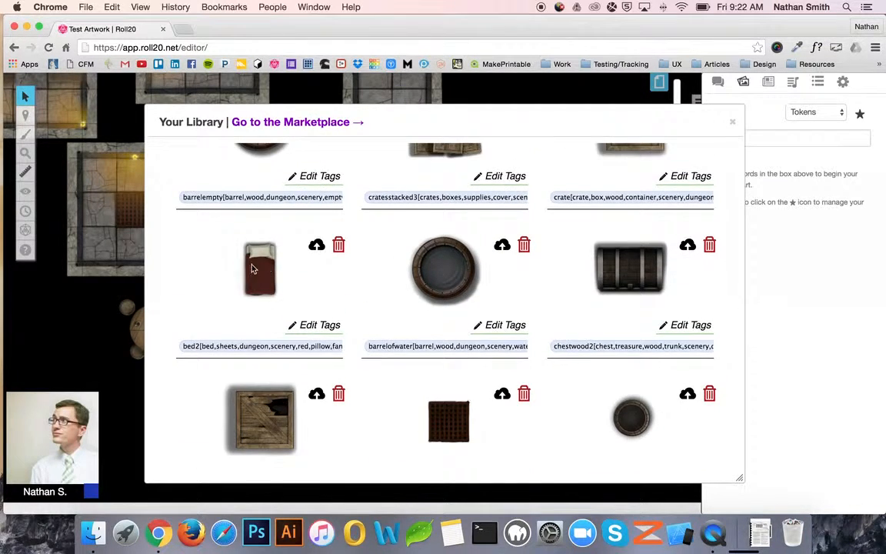
{"action": "left_click_drag", "start_coordinate": [253, 268], "coordinate": [215, 280]}
Add the wooden chest and the stacked crates to the map from the art library, then close the library
{"action": "scroll", "coordinate": [279, 271], "scroll_direction": "up", "scroll_amount": 1}
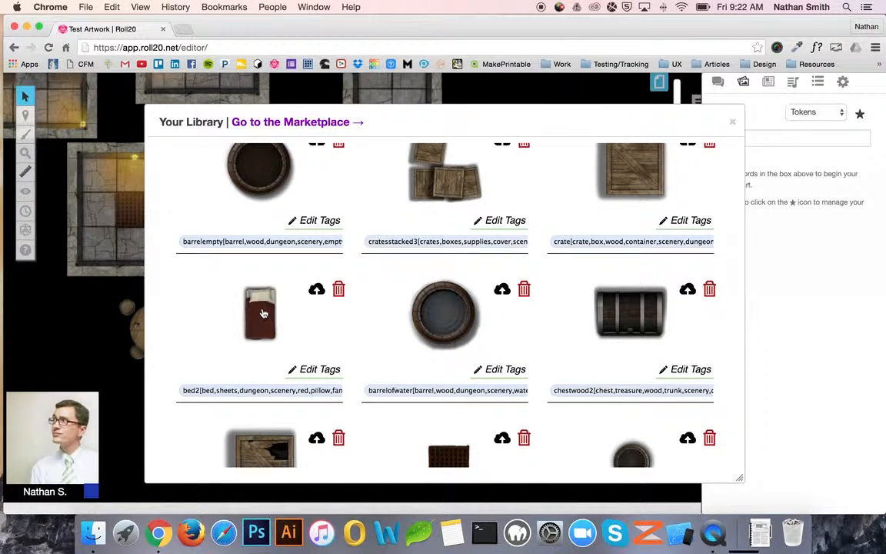
{"action": "left_click_drag", "start_coordinate": [638, 308], "coordinate": [455, 336]}
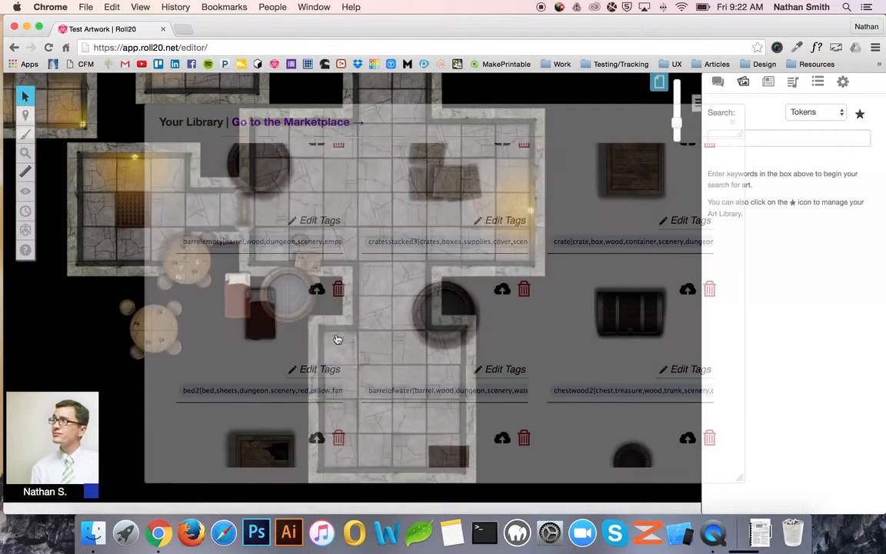
{"action": "scroll", "coordinate": [447, 209], "scroll_direction": "up", "scroll_amount": 1}
{"action": "scroll", "coordinate": [447, 209], "scroll_direction": "up", "scroll_amount": 1}
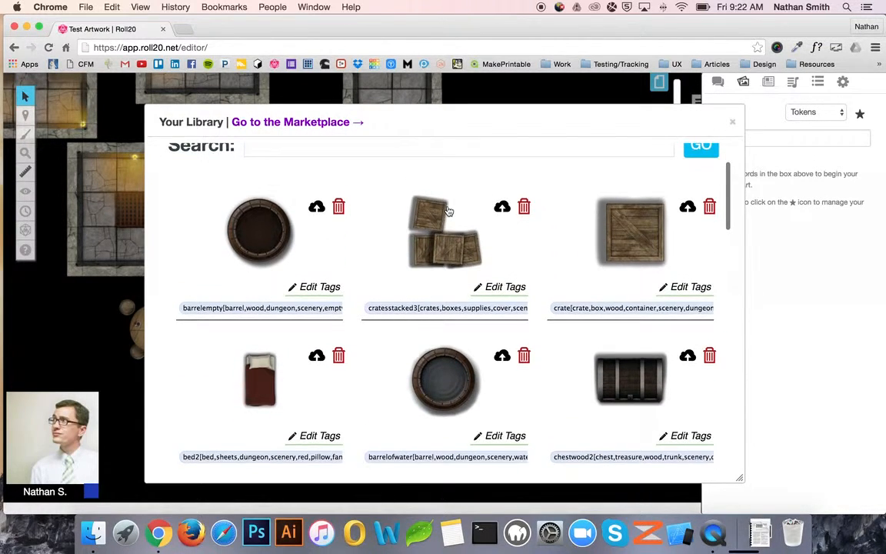
{"action": "left_click_drag", "start_coordinate": [458, 237], "coordinate": [284, 347]}
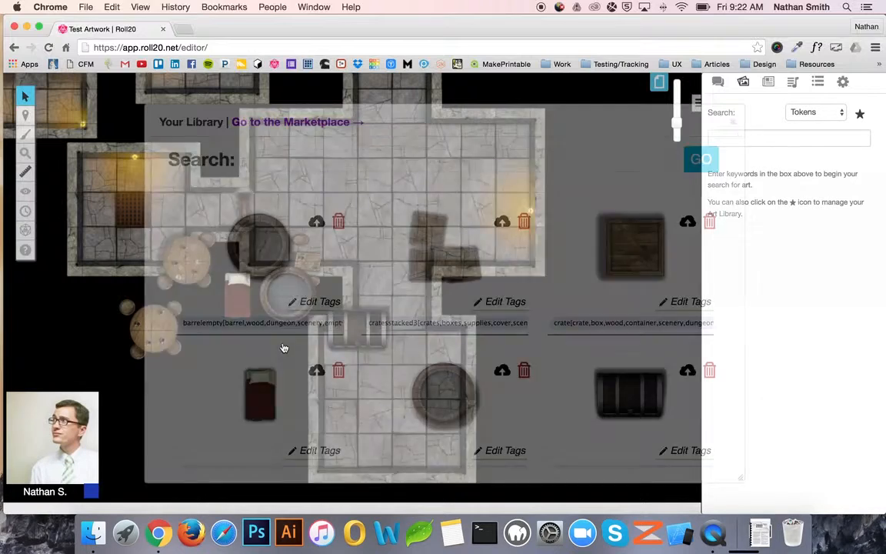
{"action": "scroll", "coordinate": [536, 255], "scroll_direction": "down", "scroll_amount": 1}
{"action": "scroll", "coordinate": [536, 255], "scroll_direction": "up", "scroll_amount": 3}
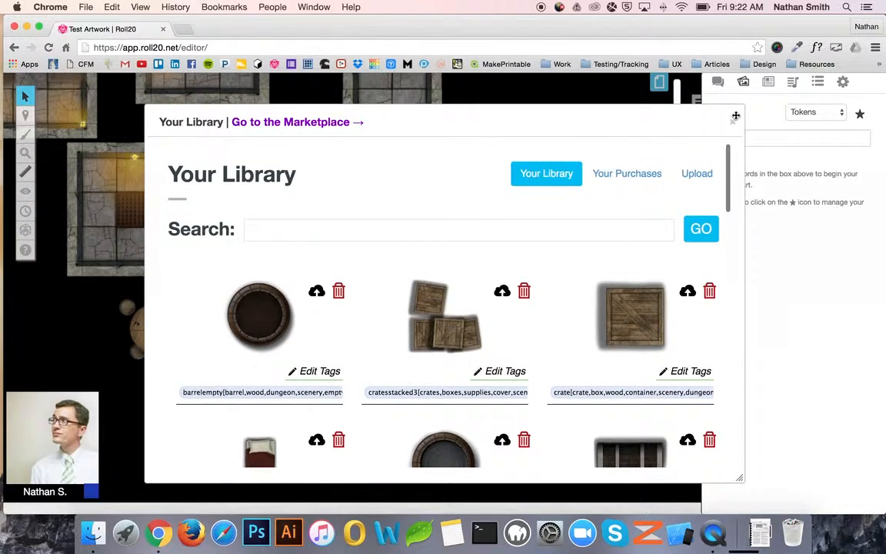
{"action": "left_click", "coordinate": [732, 122]}
Move the barrel of water to the large room's northwest corner and shrink it to one grid square
{"action": "scroll", "coordinate": [439, 274], "scroll_direction": "up", "scroll_amount": 3}
{"action": "left_click", "coordinate": [286, 439]}
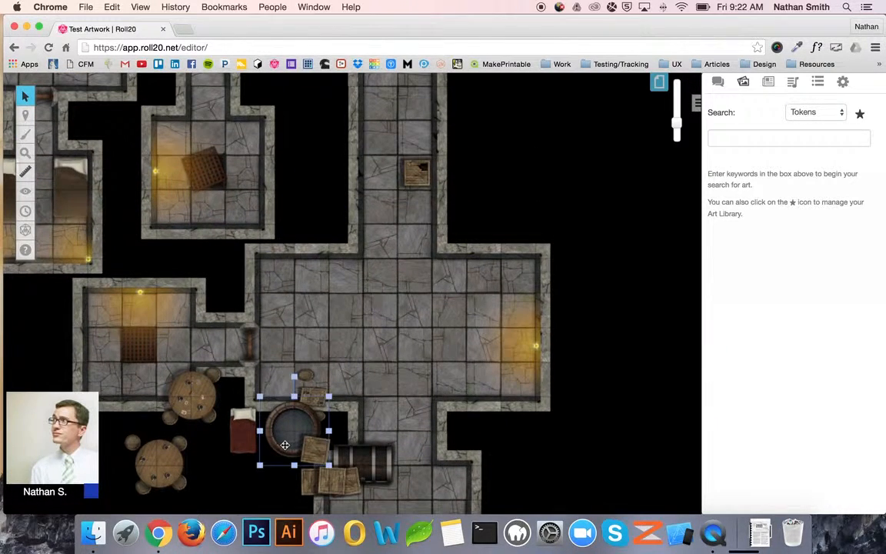
{"action": "left_click_drag", "start_coordinate": [286, 439], "coordinate": [289, 303]}
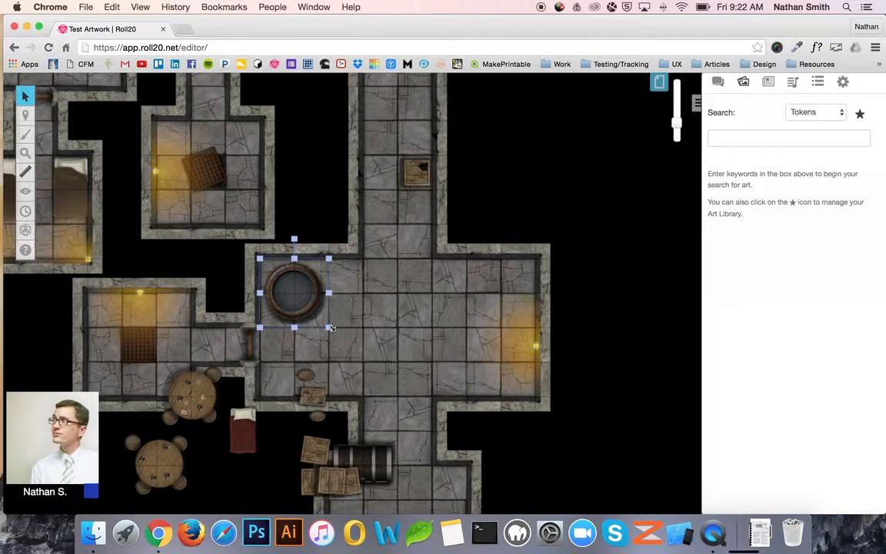
{"action": "left_click_drag", "start_coordinate": [331, 328], "coordinate": [296, 293]}
Move the card game table into the west half of the large room and the table with mugs into its northeast part
{"action": "scroll", "coordinate": [155, 354], "scroll_direction": "down", "scroll_amount": 2}
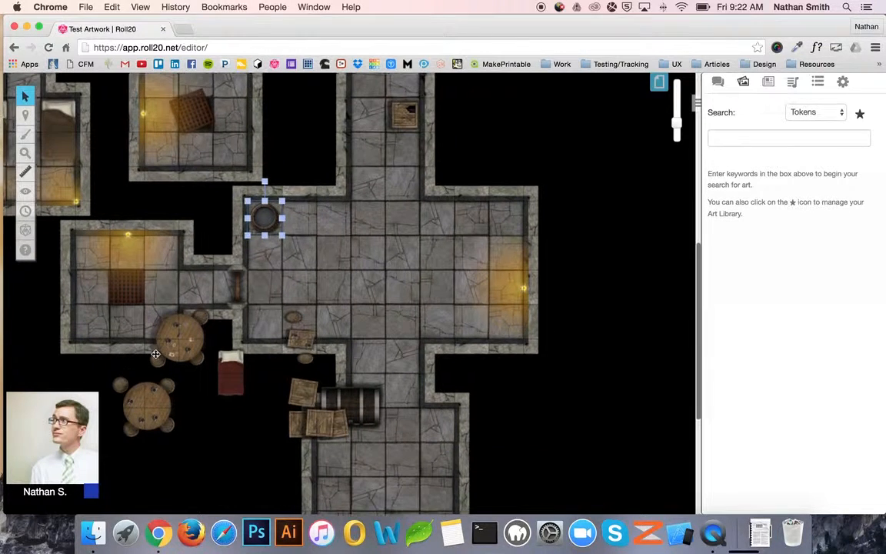
{"action": "left_click", "coordinate": [177, 342]}
{"action": "left_click_drag", "start_coordinate": [177, 342], "coordinate": [319, 290]}
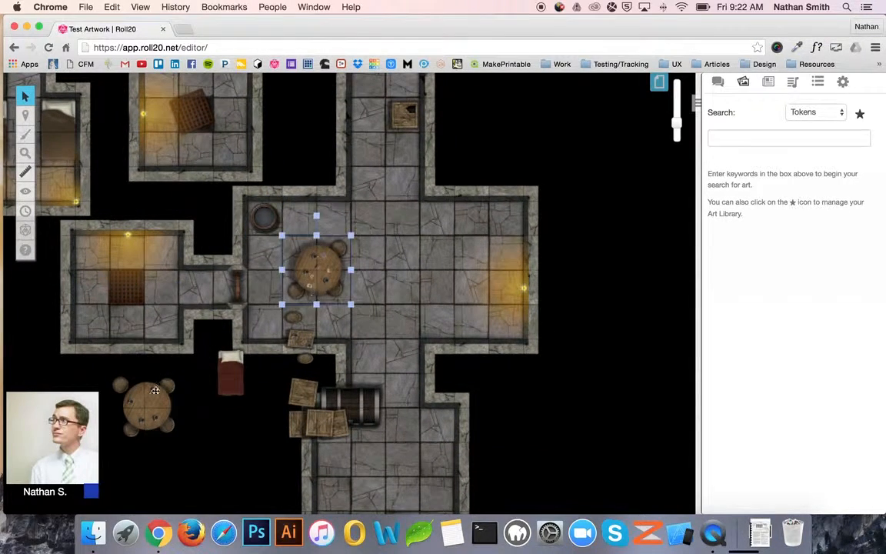
{"action": "left_click_drag", "start_coordinate": [156, 391], "coordinate": [447, 232]}
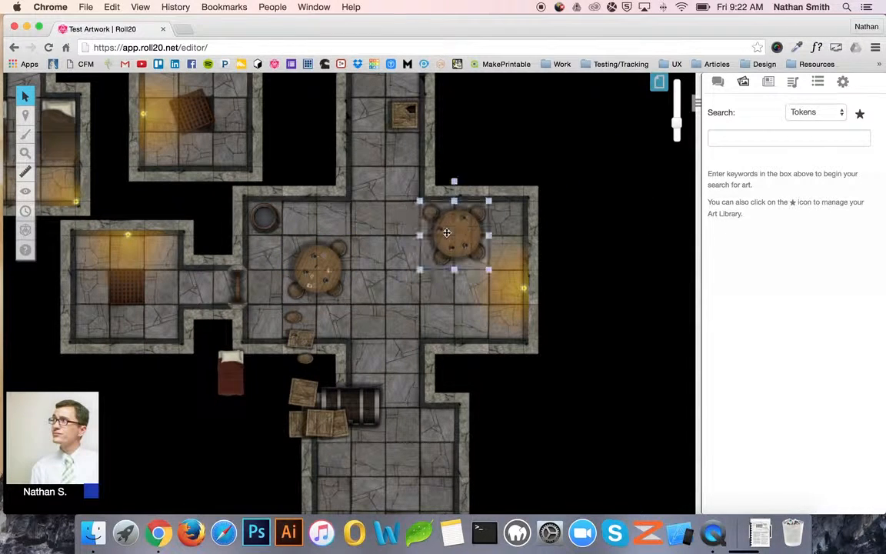
Rotate the dice game set 90 degrees clockwise so it lies horizontally
{"action": "left_click", "coordinate": [311, 335]}
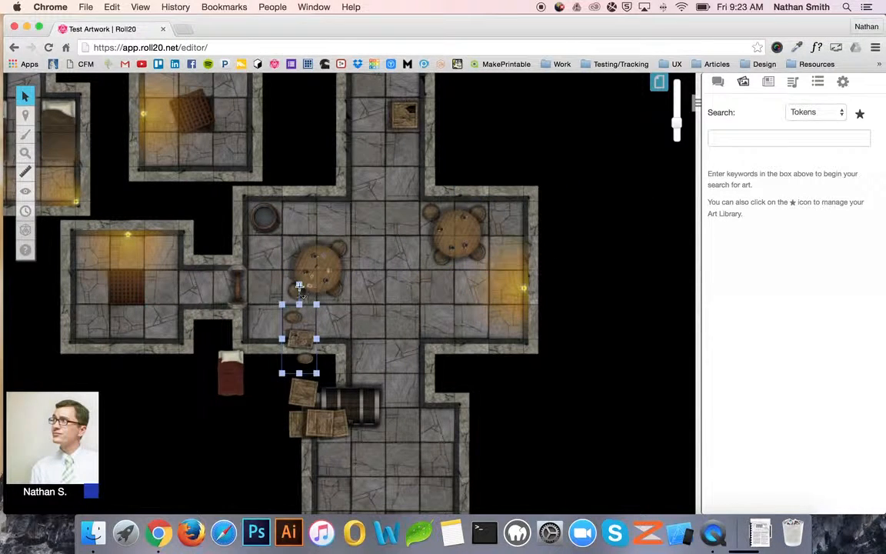
{"action": "left_click_drag", "start_coordinate": [299, 288], "coordinate": [370, 324]}
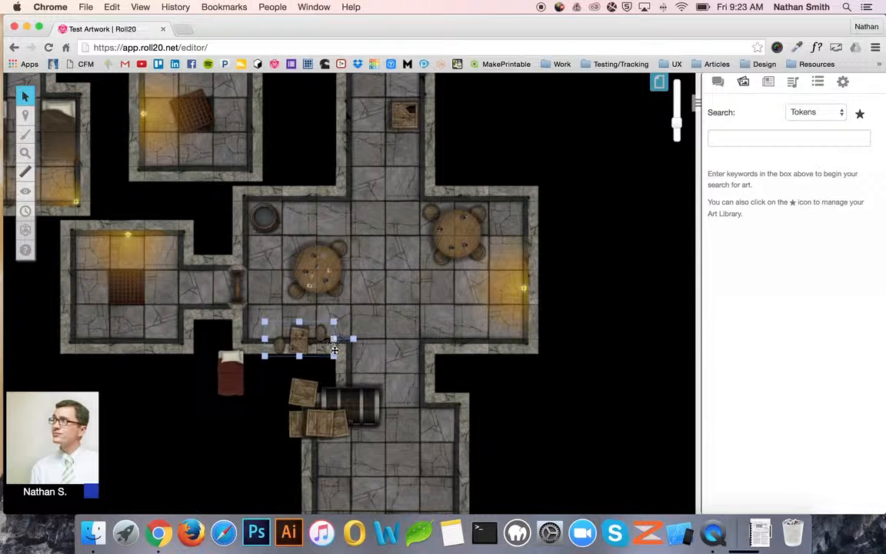
Enlarge the dice game set to three grid squares long and move it into the large room's southeast corner
{"action": "left_click_drag", "start_coordinate": [335, 349], "coordinate": [384, 356]}
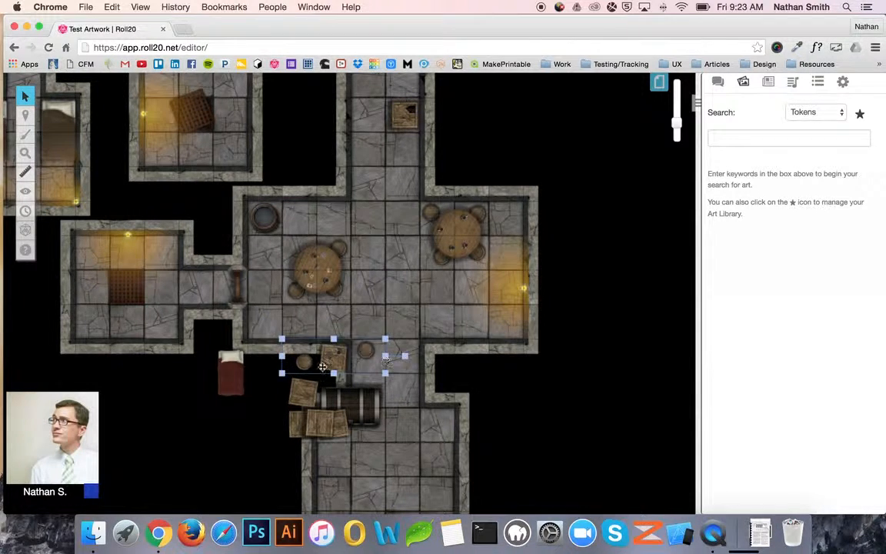
{"action": "left_click_drag", "start_coordinate": [322, 366], "coordinate": [412, 302]}
Slightly enlarge the table with mugs and the card game table beyond two grid squares in the large room
{"action": "left_click", "coordinate": [456, 251]}
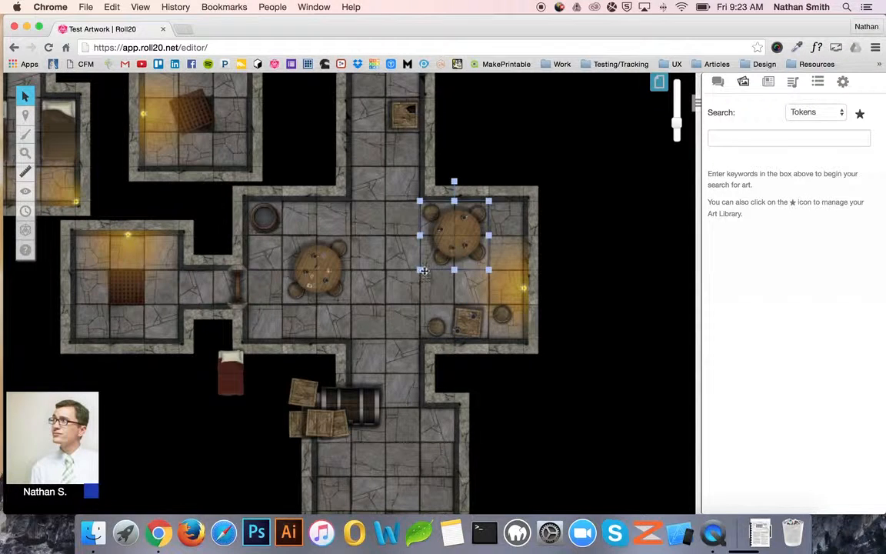
{"action": "left_click", "coordinate": [345, 291]}
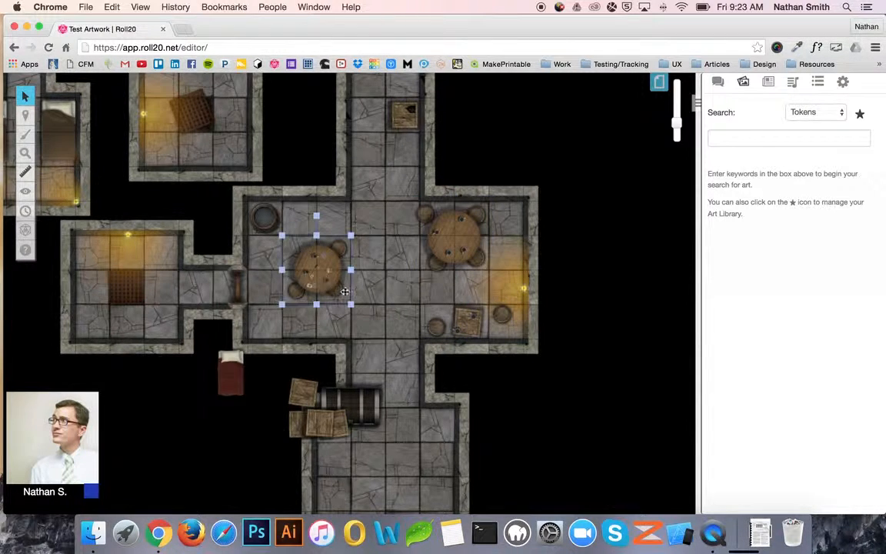
{"action": "left_click_drag", "start_coordinate": [352, 305], "coordinate": [361, 315]}
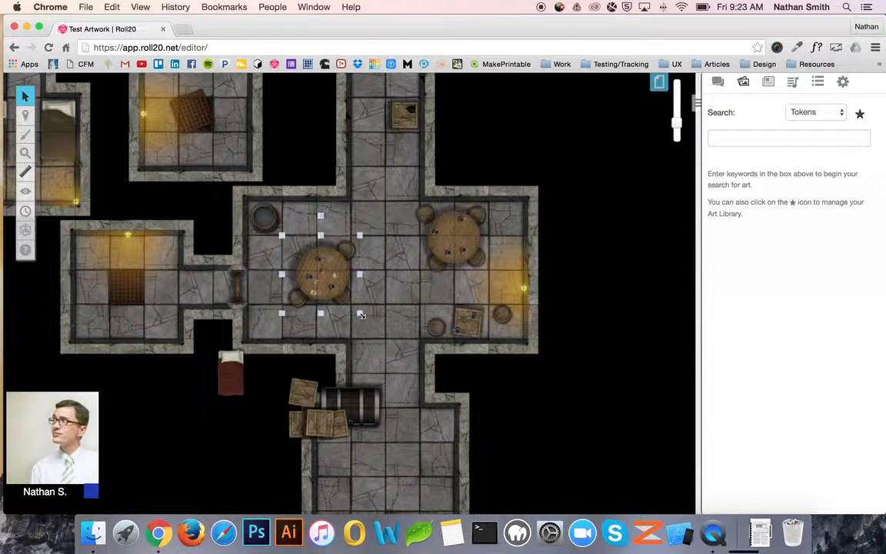
{"action": "left_click", "coordinate": [360, 312]}
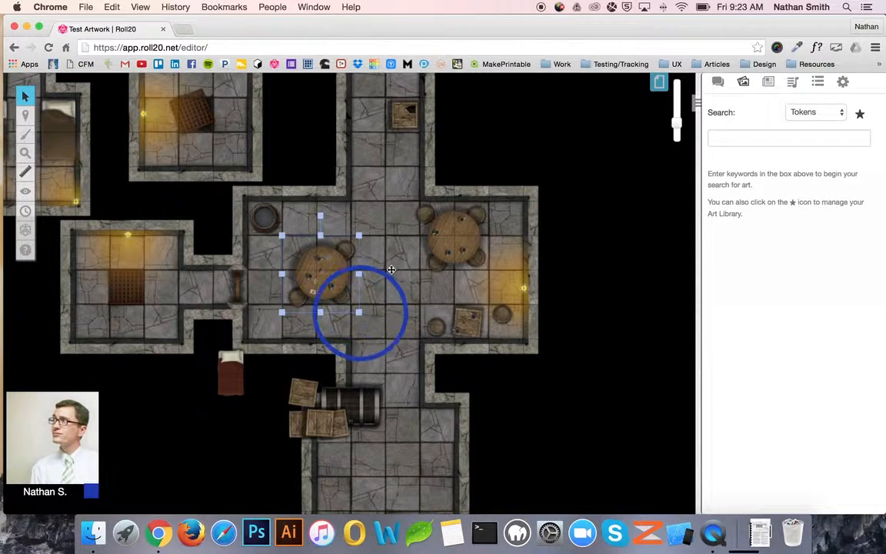
Shrink the dark chest to one grid square, rotated 90 degrees clockwise, and place it against the south room's east wall
{"action": "scroll", "coordinate": [477, 167], "scroll_direction": "down", "scroll_amount": 5}
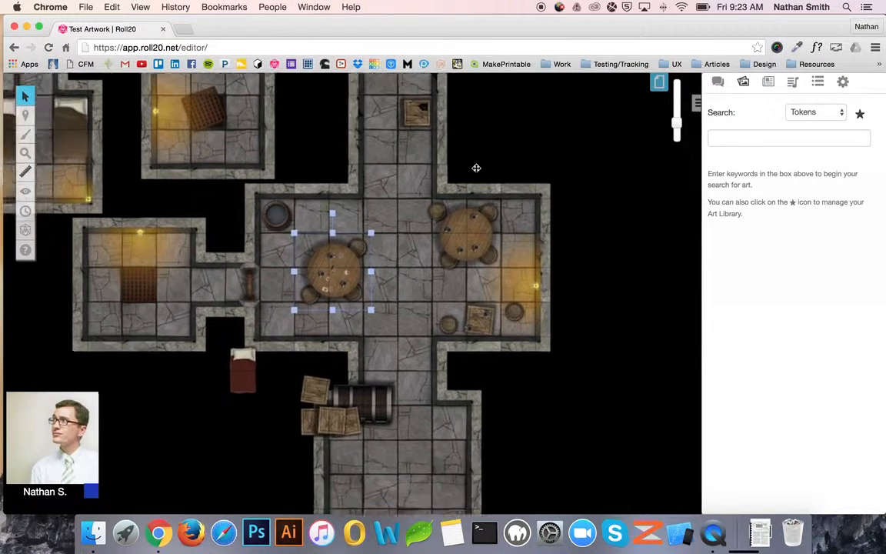
{"action": "left_click", "coordinate": [410, 331]}
{"action": "left_click_drag", "start_coordinate": [409, 332], "coordinate": [444, 367]}
{"action": "left_click_drag", "start_coordinate": [390, 335], "coordinate": [486, 393]}
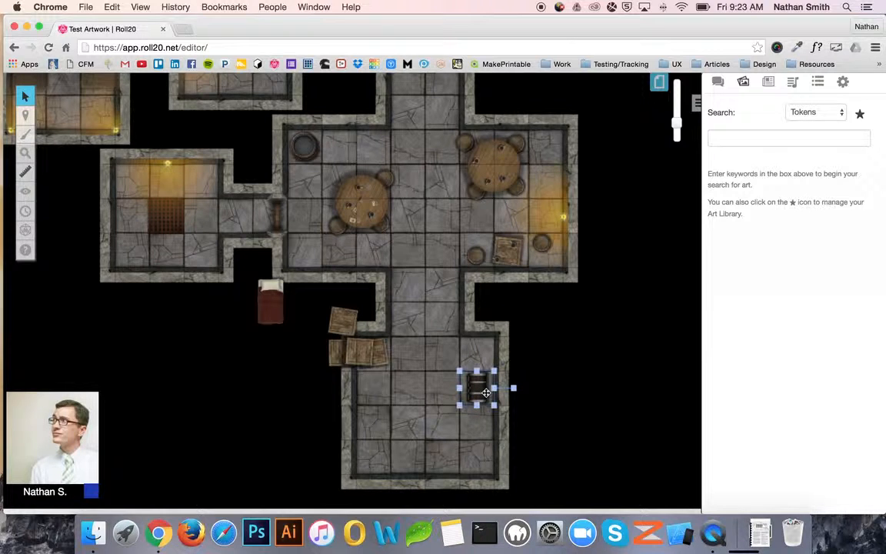
Paste a copy of the chest and place it directly south of the first one along the east wall
{"action": "key", "text": "super+v"}
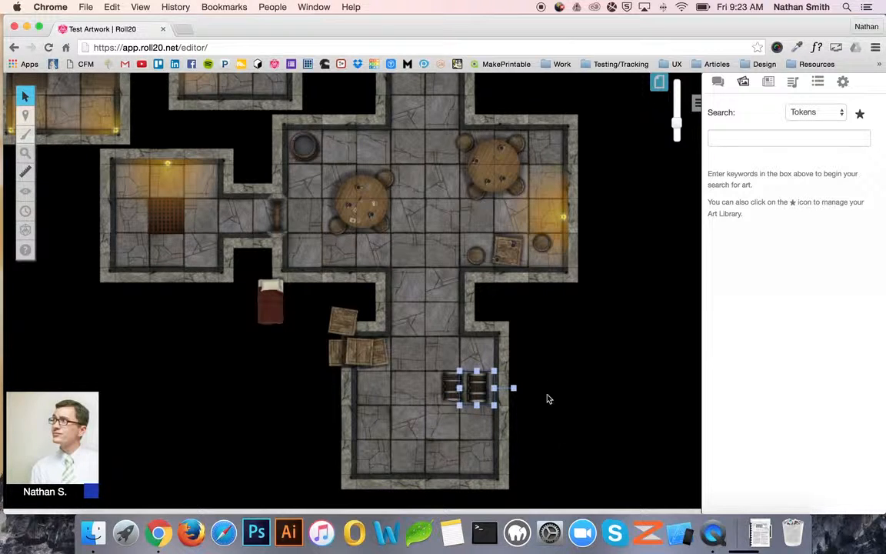
{"action": "left_click_drag", "start_coordinate": [449, 397], "coordinate": [481, 433]}
{"action": "scroll", "coordinate": [562, 394], "scroll_direction": "down", "scroll_amount": 3}
{"action": "left_click", "coordinate": [314, 311]}
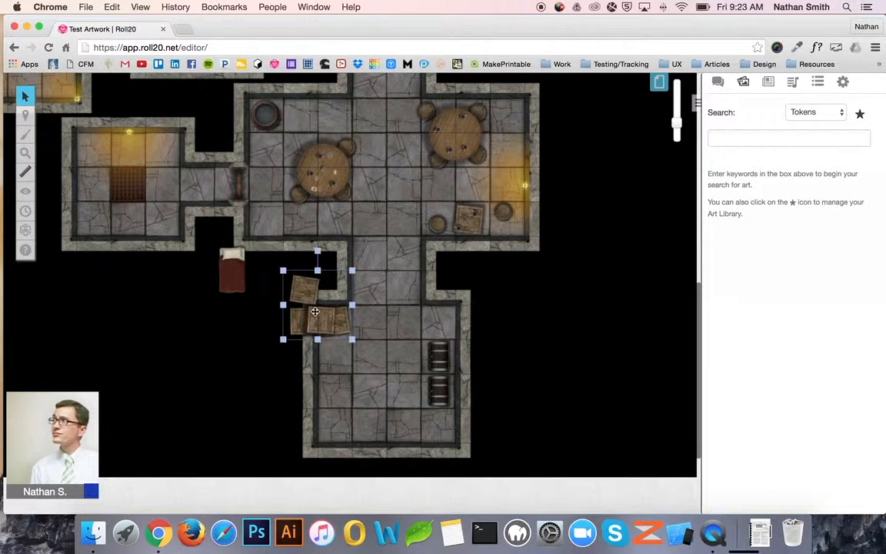
{"action": "left_click_drag", "start_coordinate": [326, 248], "coordinate": [372, 269]}
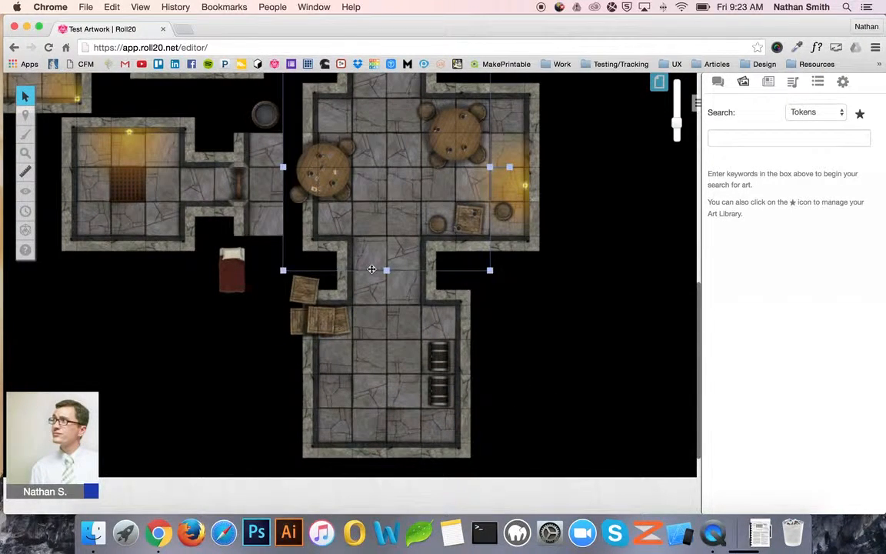
{"action": "key", "text": "super+z"}
Rotate the stacked crates 90 degrees clockwise and move them into the south room's northwest corner
{"action": "scroll", "coordinate": [316, 306], "scroll_direction": "up", "scroll_amount": 2}
{"action": "left_click", "coordinate": [316, 321]}
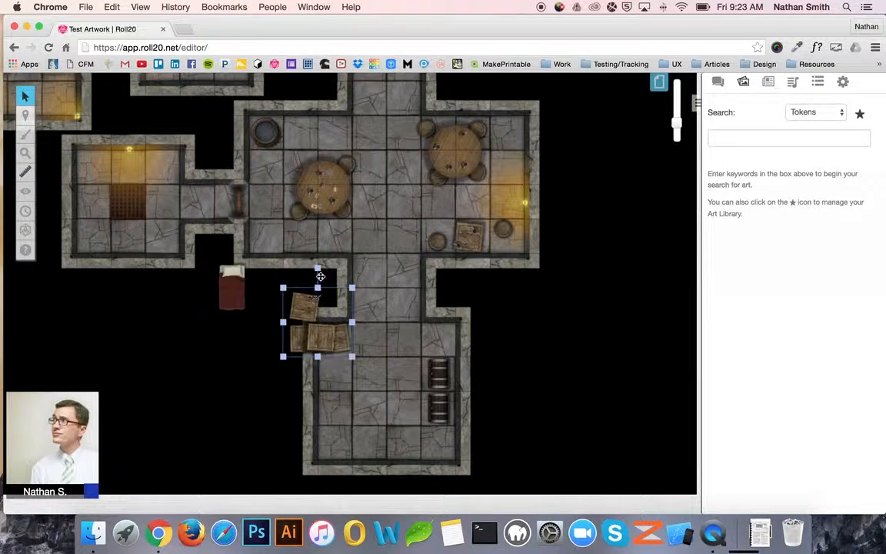
{"action": "left_click_drag", "start_coordinate": [318, 268], "coordinate": [363, 312]}
{"action": "left_click_drag", "start_coordinate": [282, 298], "coordinate": [316, 331]}
Rotate the red bed 90 degrees counterclockwise so it lies horizontally, and enlarge it slightly beyond two grid squares long
{"action": "left_click", "coordinate": [233, 279]}
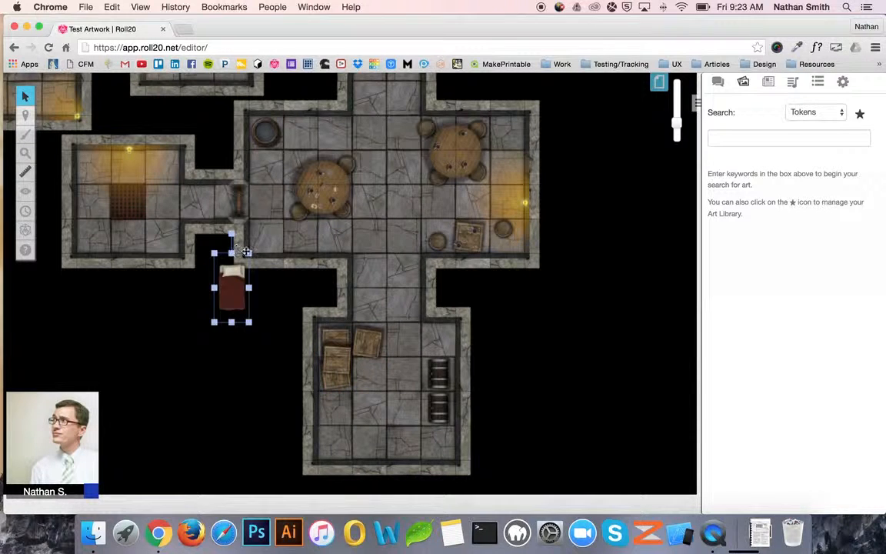
{"action": "left_click_drag", "start_coordinate": [229, 233], "coordinate": [212, 292]}
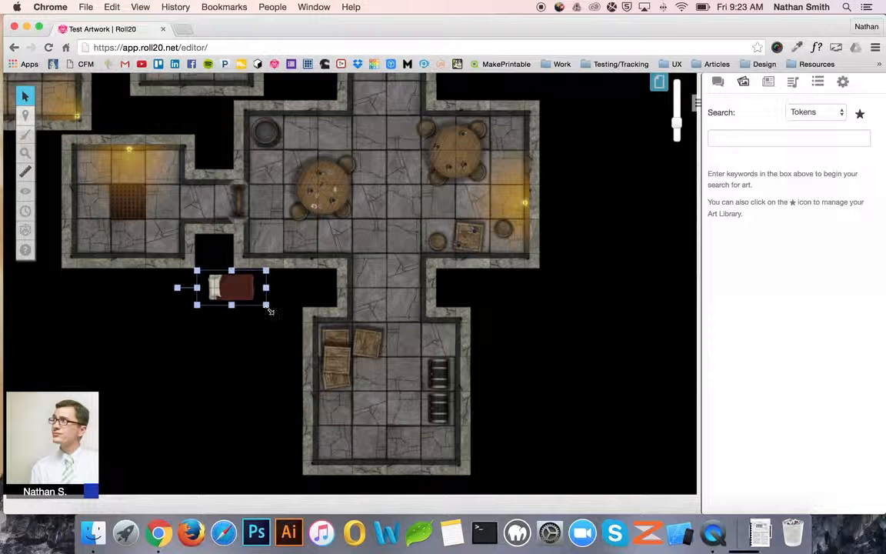
{"action": "left_click_drag", "start_coordinate": [270, 311], "coordinate": [284, 315]}
{"action": "key", "text": "super+z"}
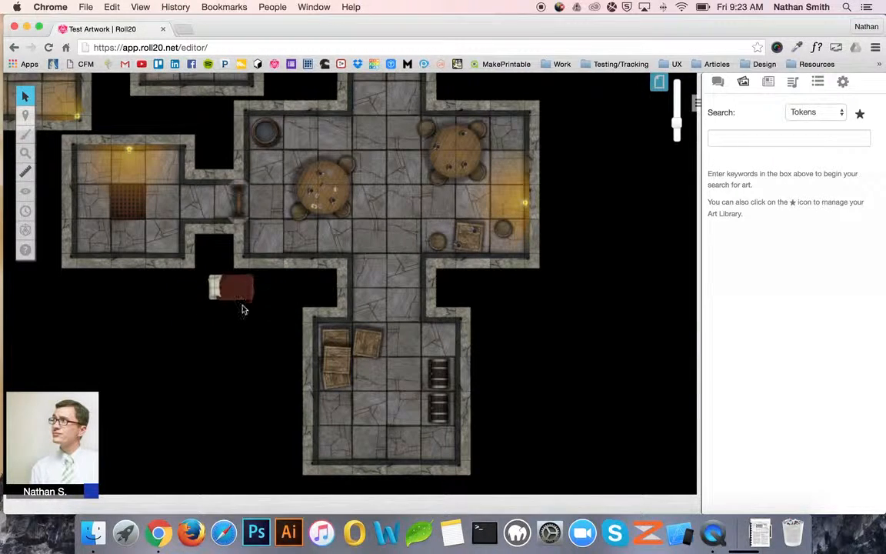
{"action": "left_click", "coordinate": [228, 283]}
{"action": "left_click_drag", "start_coordinate": [267, 306], "coordinate": [281, 314]}
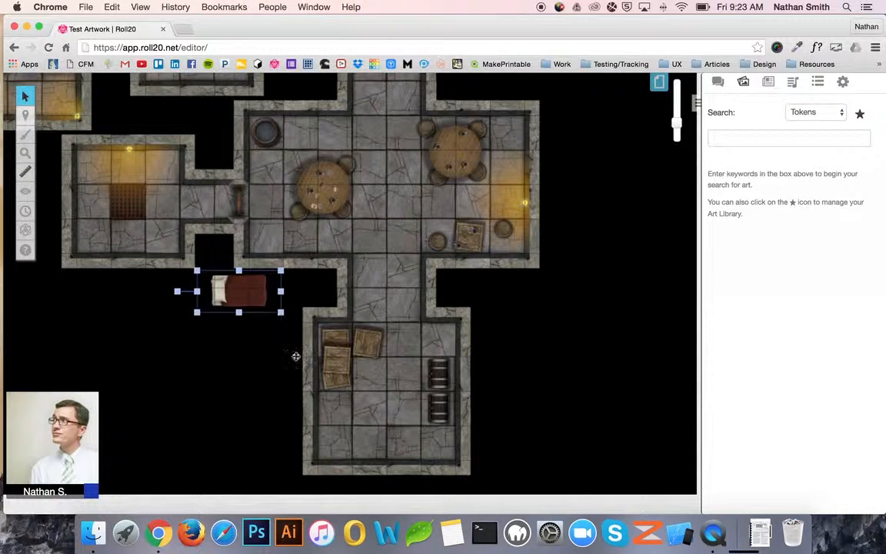
Move the red bed into the south room's southwest corner, adjust its size slightly, and clear the selection
{"action": "left_click_drag", "start_coordinate": [295, 356], "coordinate": [371, 453]}
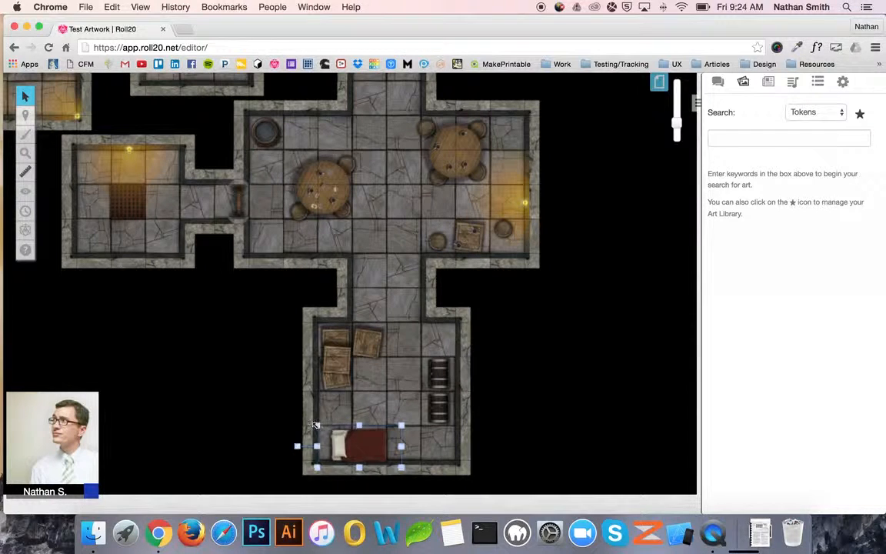
{"action": "left_click_drag", "start_coordinate": [318, 425], "coordinate": [313, 424]}
{"action": "left_click_drag", "start_coordinate": [363, 449], "coordinate": [355, 449]}
{"action": "left_click", "coordinate": [489, 375]}
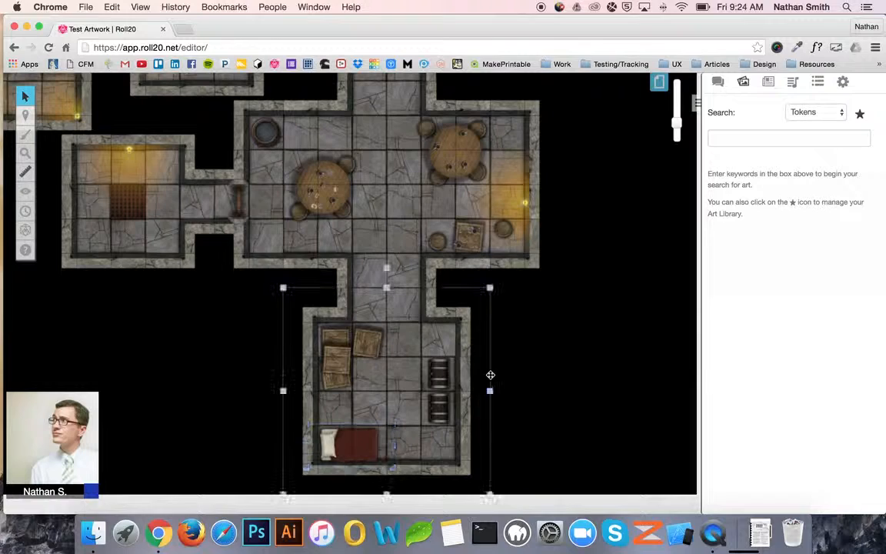
{"action": "left_click", "coordinate": [582, 274]}
Review the furnished map, examining the props in the entrance room, corridors, cells, large room and south room
{"action": "scroll", "coordinate": [582, 274], "scroll_direction": "up", "scroll_amount": 2}
{"action": "scroll", "coordinate": [582, 274], "scroll_direction": "right", "scroll_amount": 1}
{"action": "scroll", "coordinate": [582, 274], "scroll_direction": "up", "scroll_amount": 2}
{"action": "scroll", "coordinate": [582, 274], "scroll_direction": "right", "scroll_amount": 1}
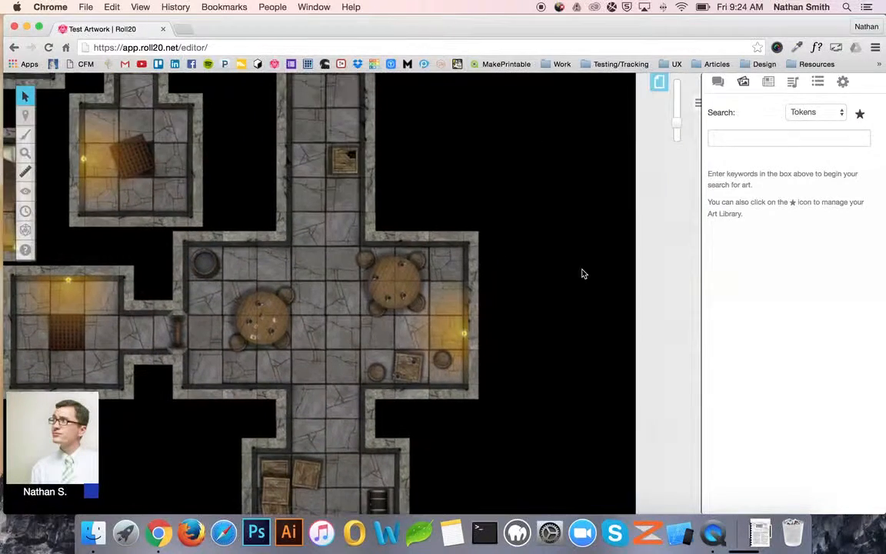
{"action": "scroll", "coordinate": [416, 240], "scroll_direction": "up", "scroll_amount": 5}
{"action": "scroll", "coordinate": [416, 240], "scroll_direction": "left", "scroll_amount": 2}
{"action": "scroll", "coordinate": [417, 240], "scroll_direction": "down", "scroll_amount": 5}
{"action": "scroll", "coordinate": [416, 240], "scroll_direction": "left", "scroll_amount": 2}
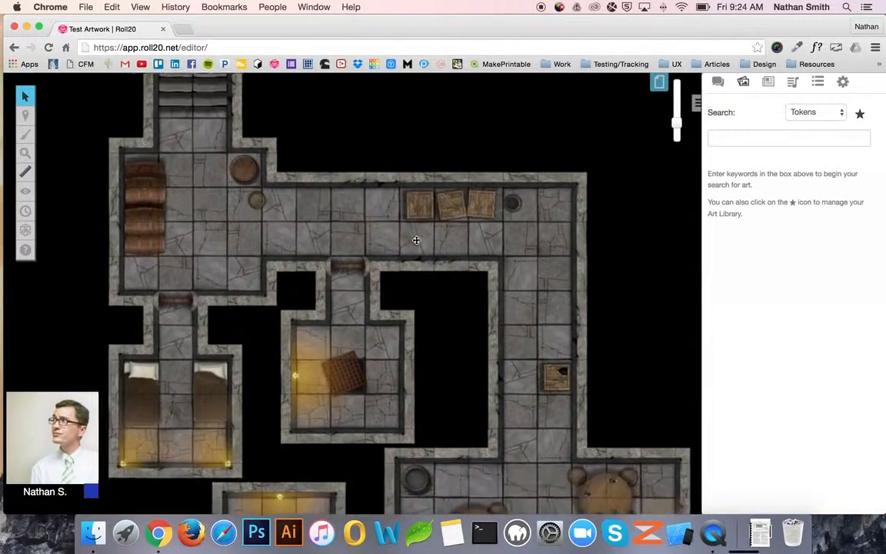
{"action": "scroll", "coordinate": [416, 240], "scroll_direction": "up", "scroll_amount": 2}
{"action": "scroll", "coordinate": [416, 240], "scroll_direction": "left", "scroll_amount": 2}
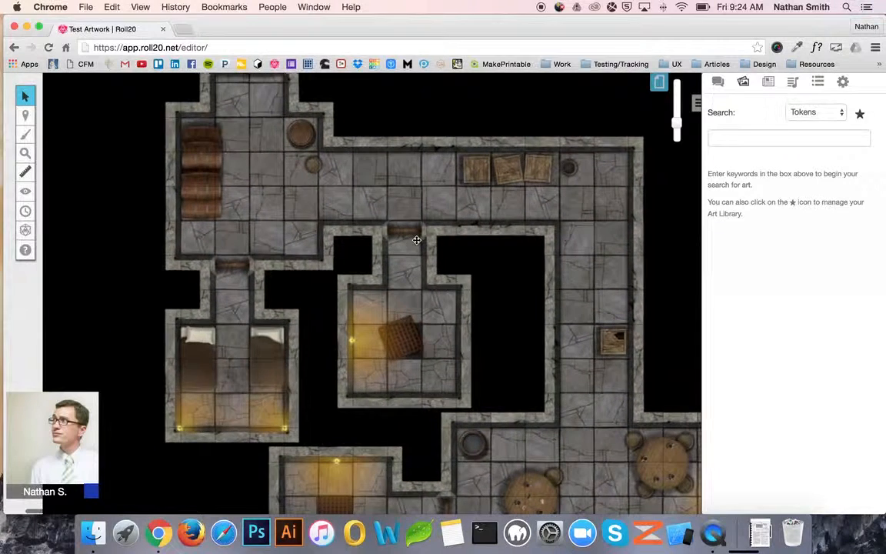
{"action": "scroll", "coordinate": [413, 240], "scroll_direction": "up", "scroll_amount": 4}
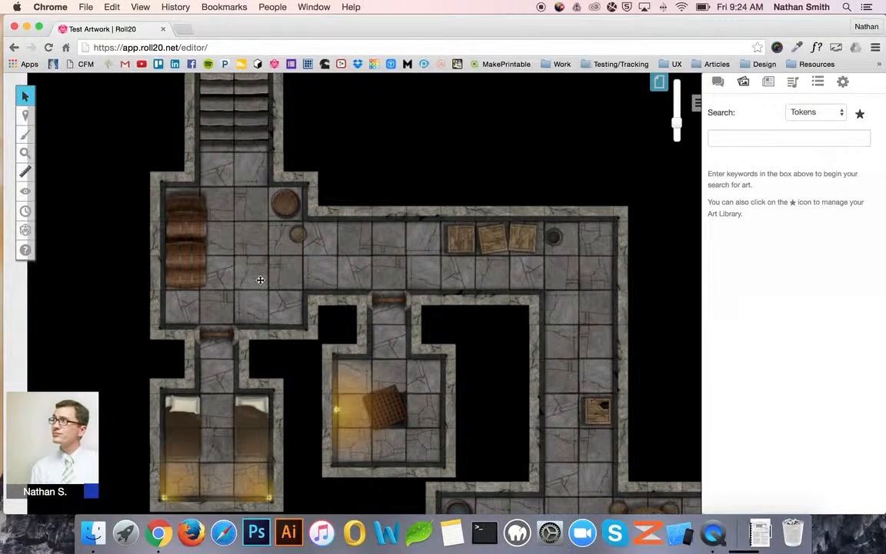
{"action": "scroll", "coordinate": [260, 280], "scroll_direction": "down", "scroll_amount": 1}
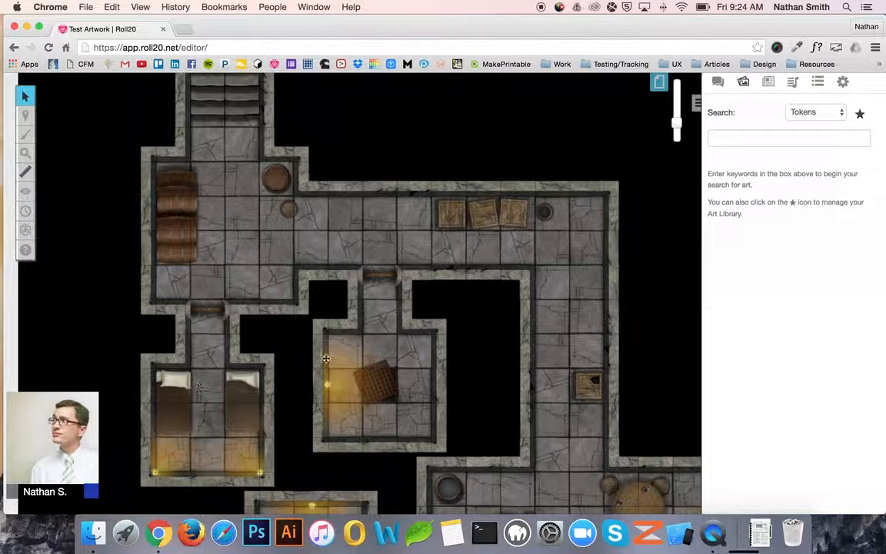
{"action": "scroll", "coordinate": [389, 302], "scroll_direction": "down", "scroll_amount": 5}
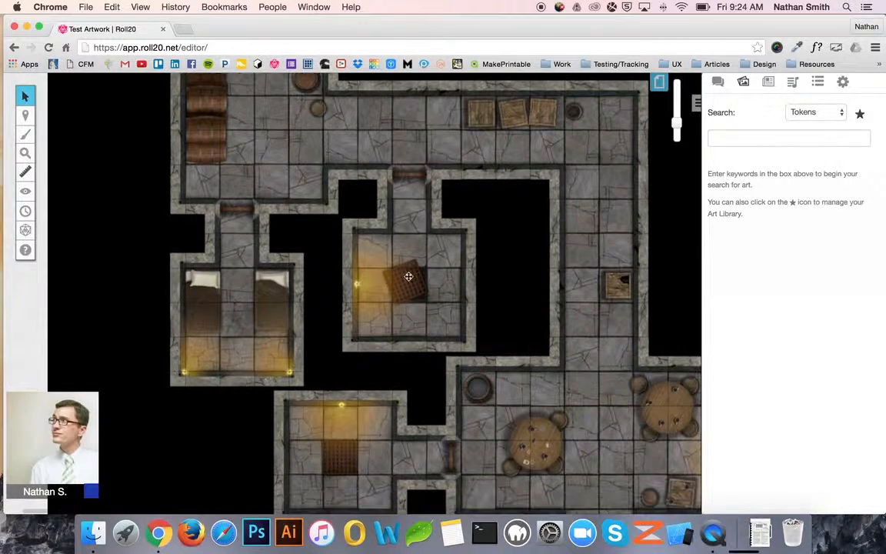
{"action": "scroll", "coordinate": [368, 453], "scroll_direction": "right", "scroll_amount": 5}
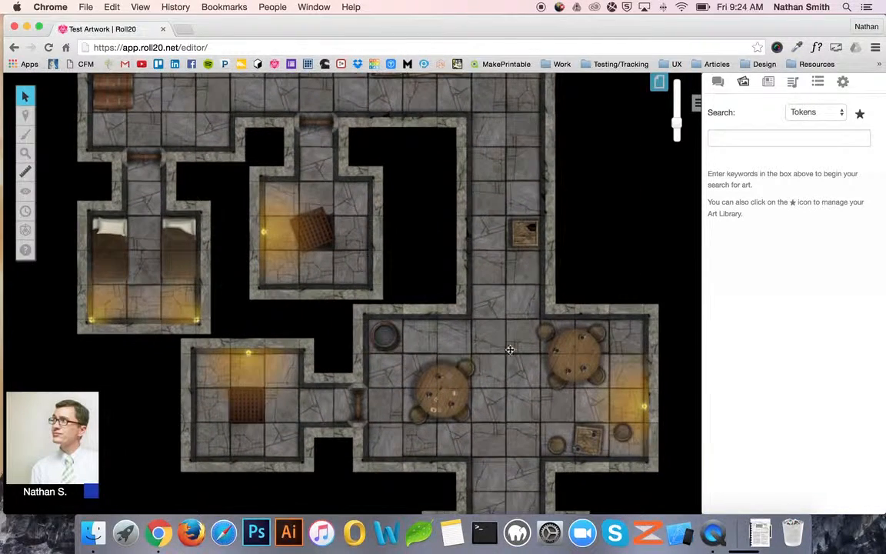
{"action": "scroll", "coordinate": [468, 389], "scroll_direction": "right", "scroll_amount": 3}
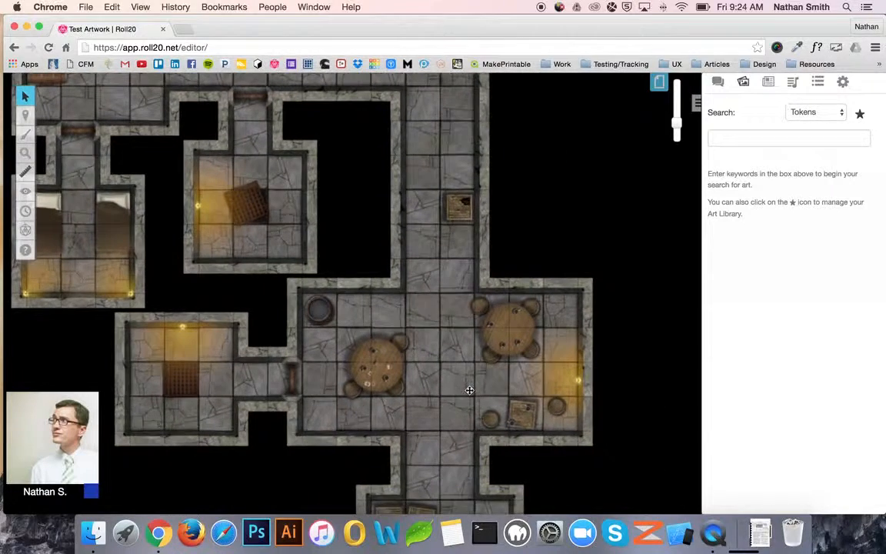
{"action": "scroll", "coordinate": [352, 277], "scroll_direction": "up", "scroll_amount": 5}
{"action": "scroll", "coordinate": [461, 422], "scroll_direction": "down", "scroll_amount": 12}
{"action": "scroll", "coordinate": [461, 422], "scroll_direction": "right", "scroll_amount": 3}
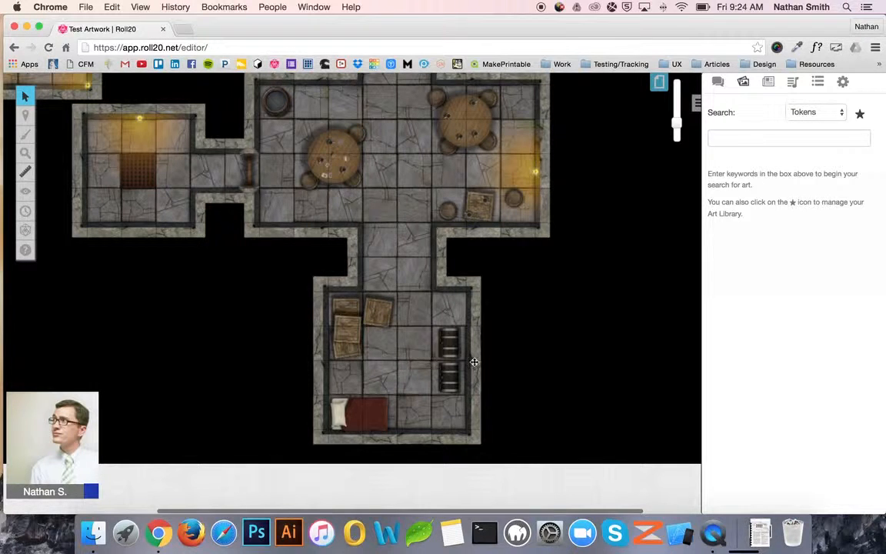
{"action": "scroll", "coordinate": [378, 289], "scroll_direction": "up", "scroll_amount": 8}
{"action": "scroll", "coordinate": [378, 290], "scroll_direction": "left", "scroll_amount": 4}
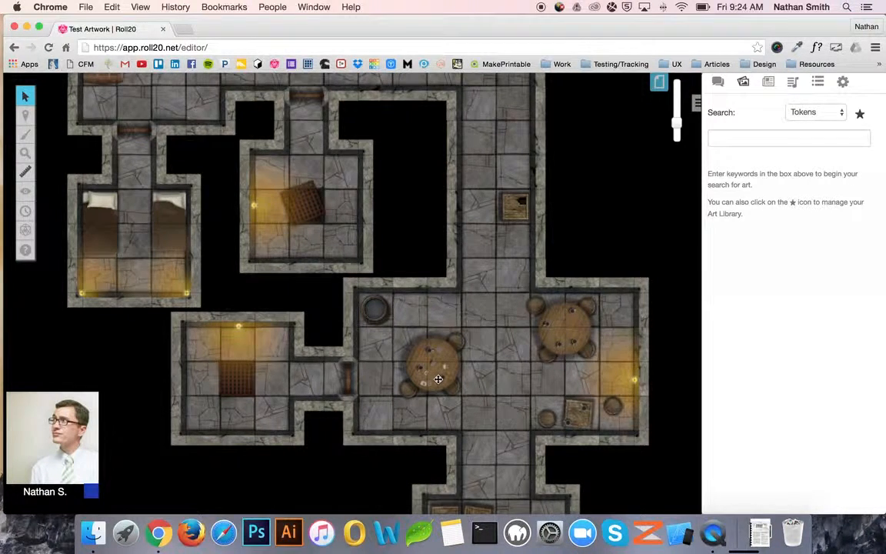
{"action": "scroll", "coordinate": [438, 379], "scroll_direction": "up", "scroll_amount": 5}
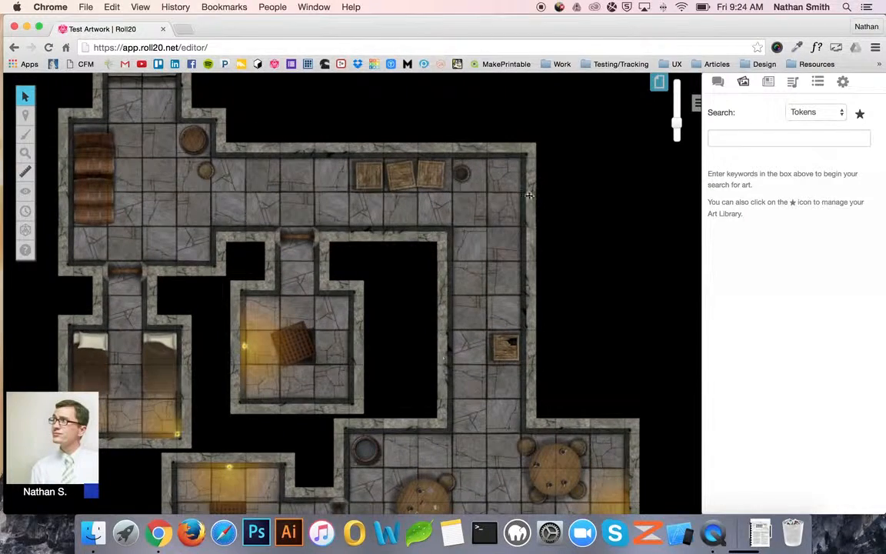